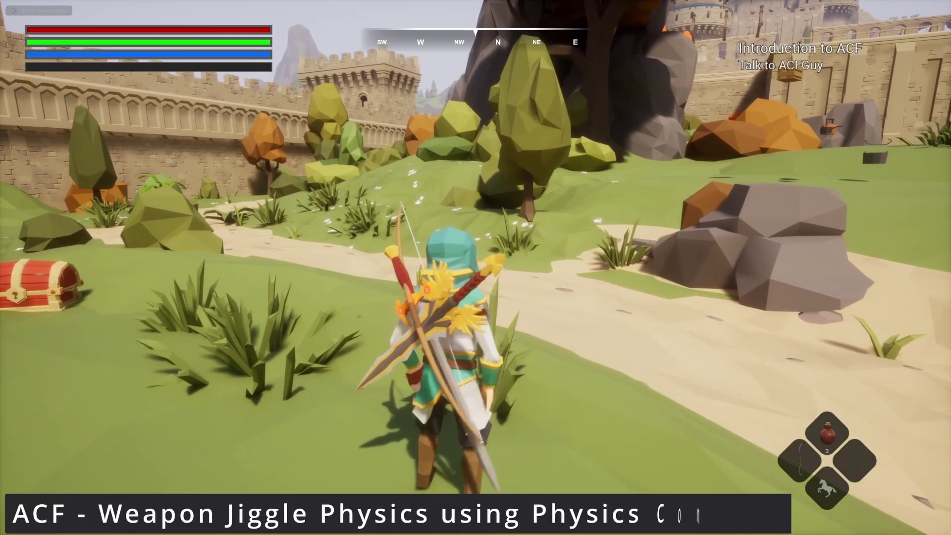
- Run the character around the castle grounds to examine how the swords on its back move
key(w)
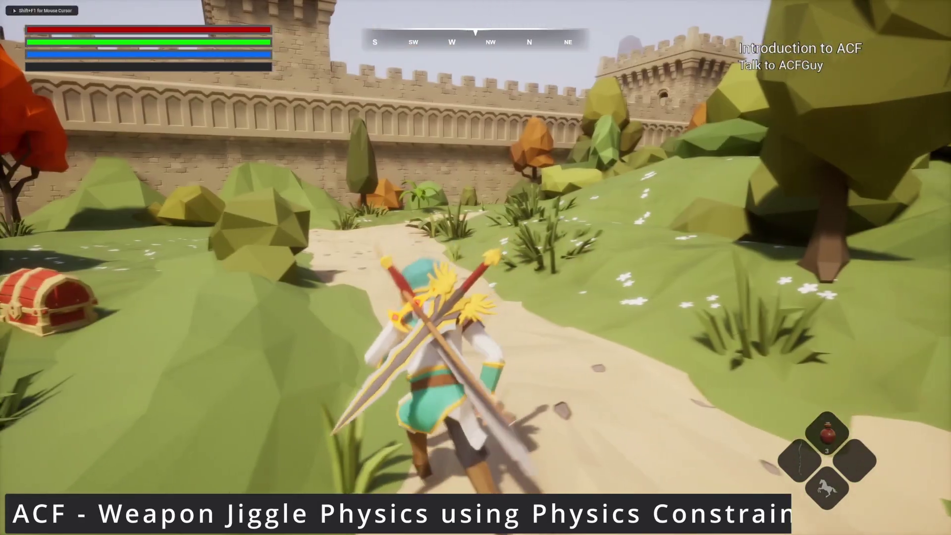
key(w)
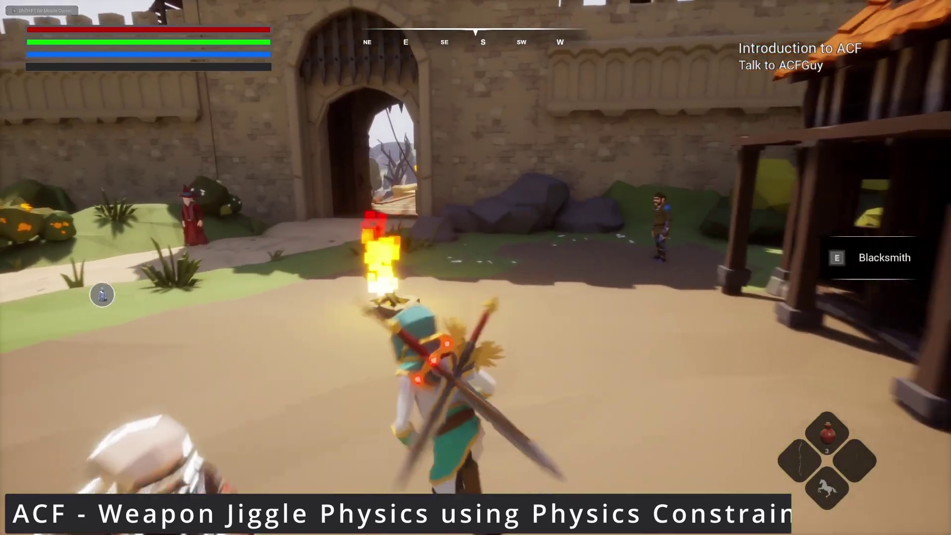
key(a)
key(w)
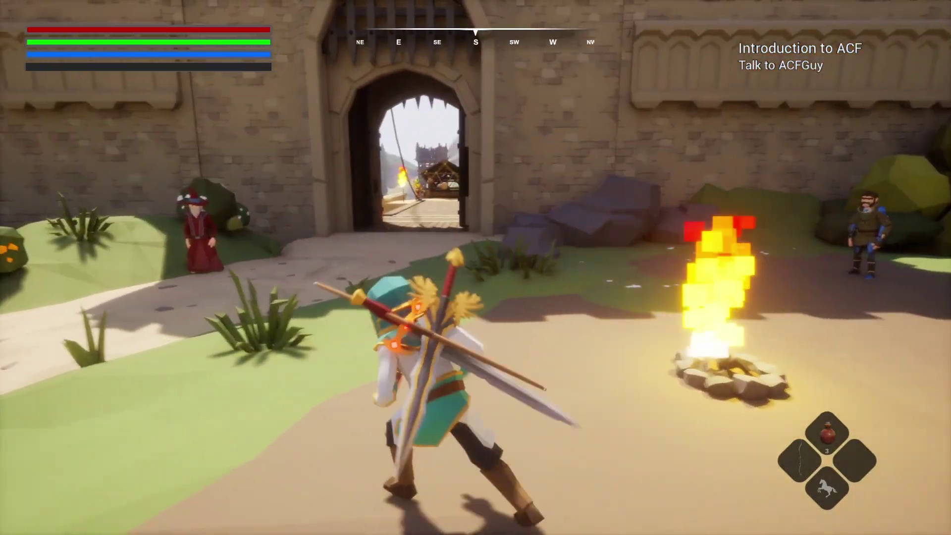
key(w)
key(a)
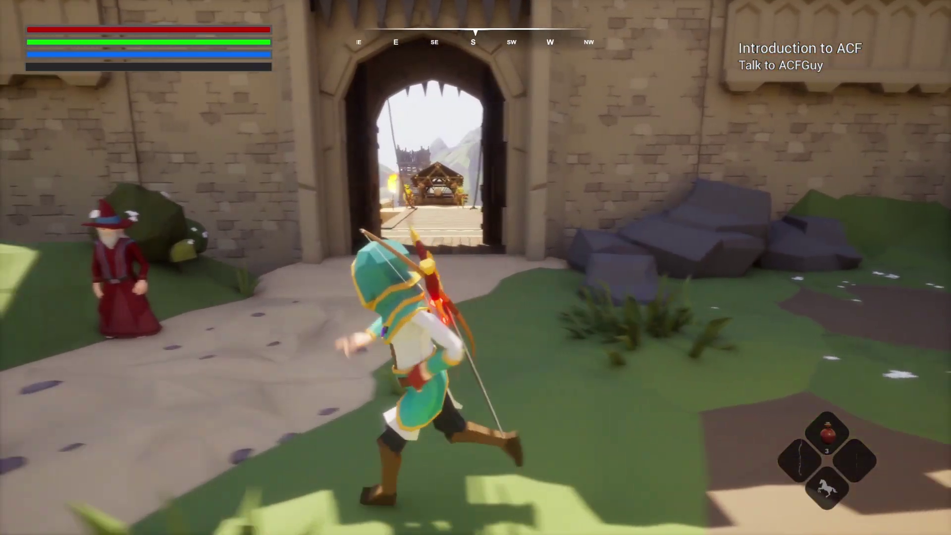
key(w)
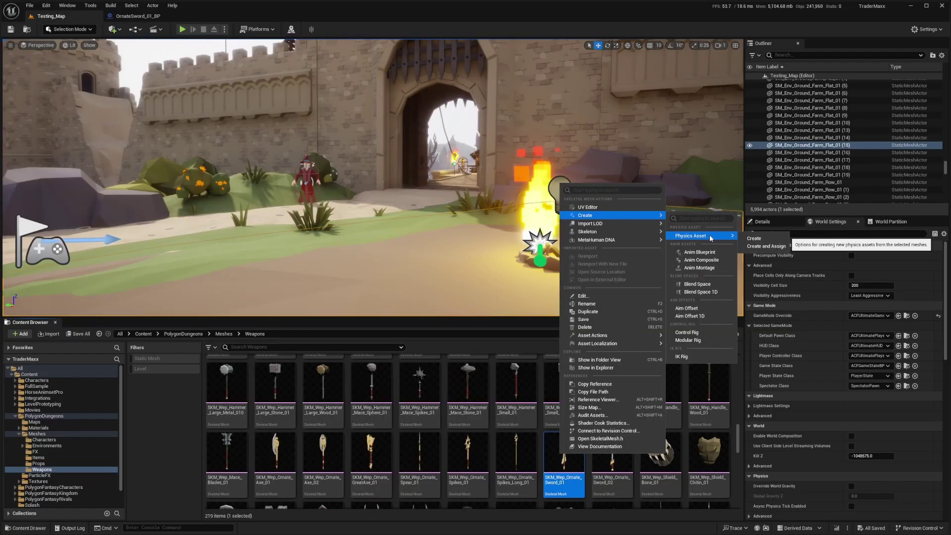
- Create and assign a capsule-based physics asset for SKM_Wep_Ornate_Sword_01, dock its editor and return to the OrnateSword_01_BP blueprint
click(765, 246)
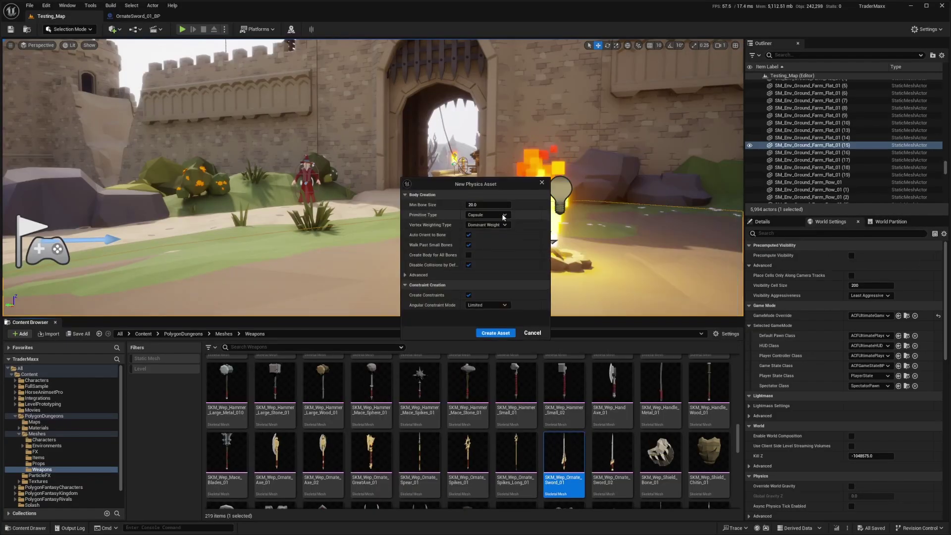
click(492, 335)
drag(62, 49, 240, 14)
click(143, 15)
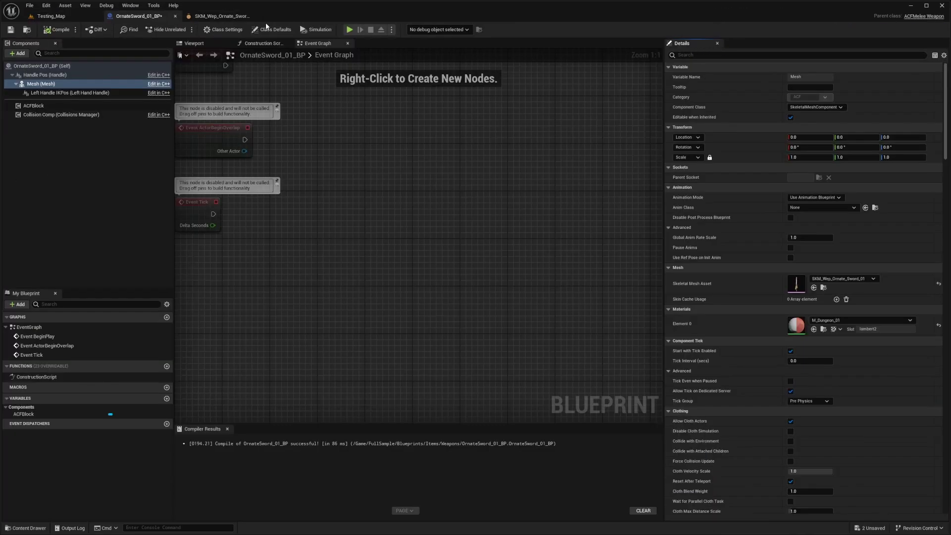
- Enable Simulate Physics on the Mesh component of OrnateSword_01_BP and compile the blueprint
click(51, 17)
click(130, 17)
key(ctrl+b)
double_click(530, 391)
click(714, 55)
text(physics)
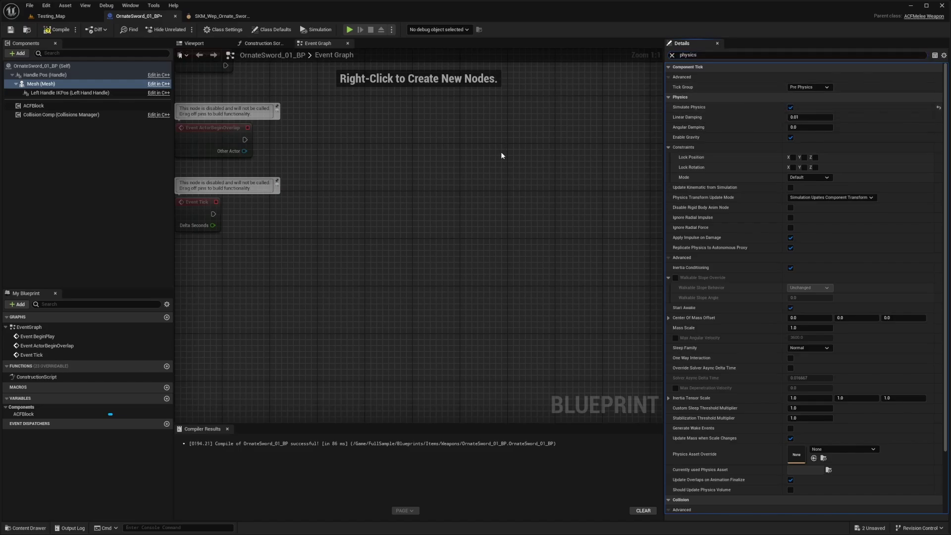
click(59, 32)
- Add a Static Mesh component named rotatorMesh and parent it directly to Handle Pos
click(13, 54)
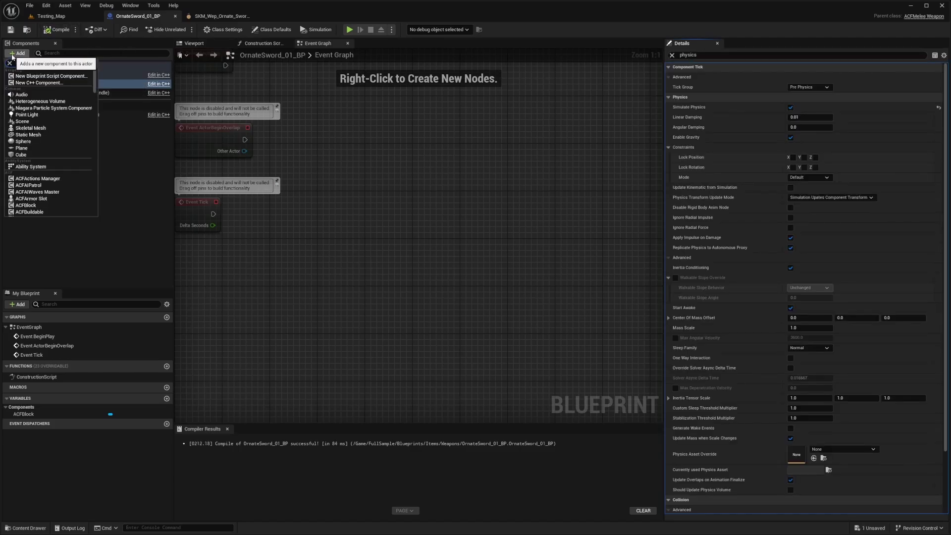
text(static)
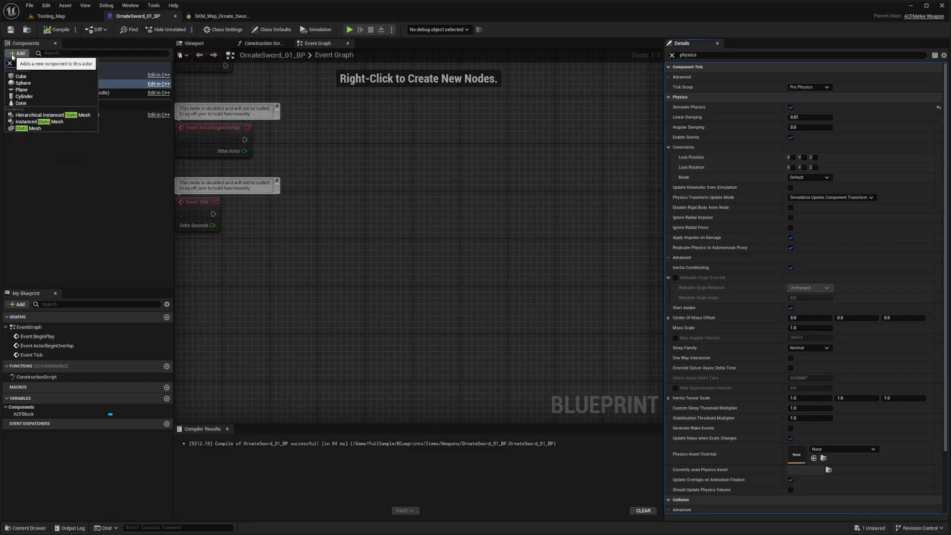
click(22, 129)
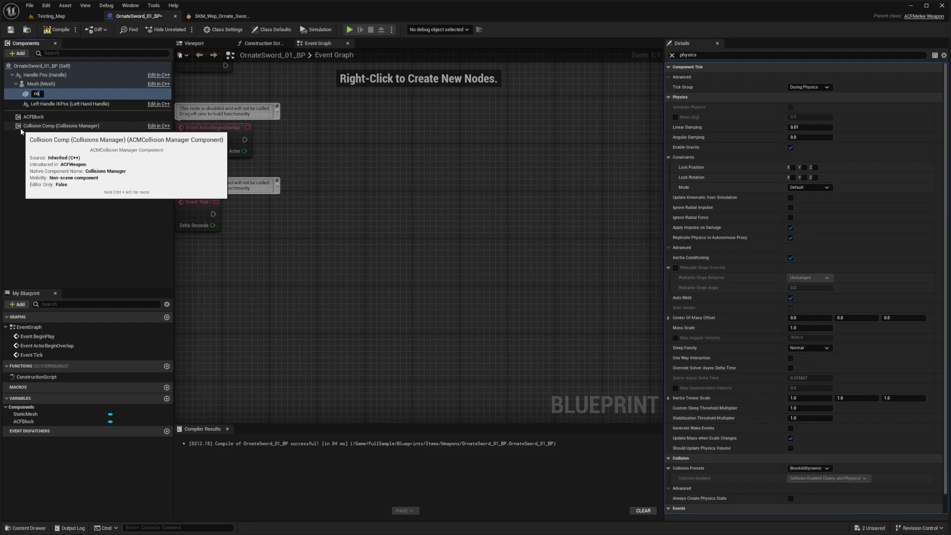
text(rotatorMesh)
key(Return)
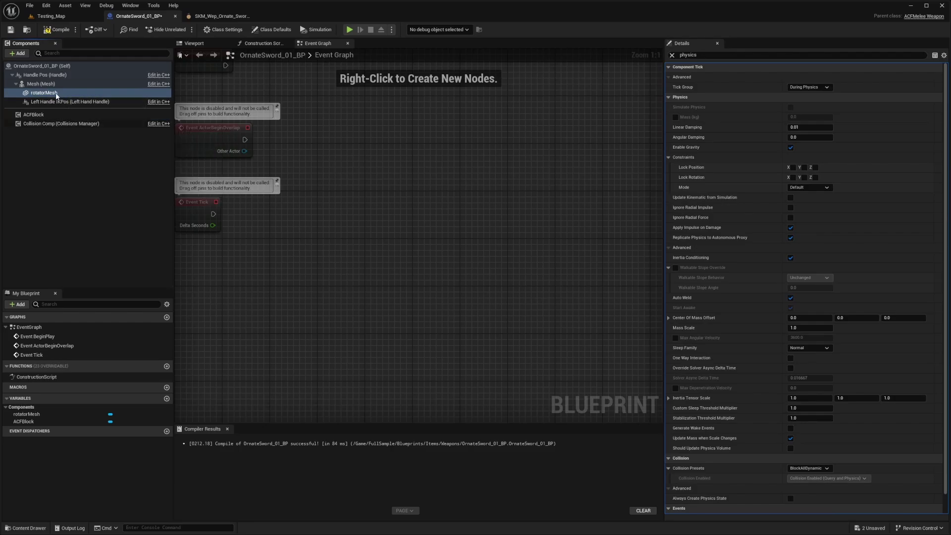
drag(41, 93, 41, 84)
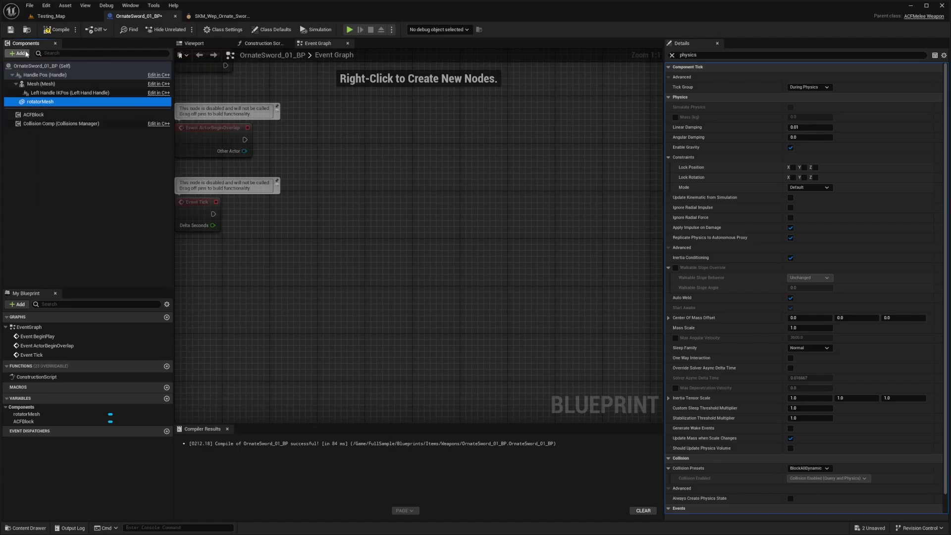
- Add a Physics Constraint component as a child of rotatorMesh
click(25, 52)
text(physics)
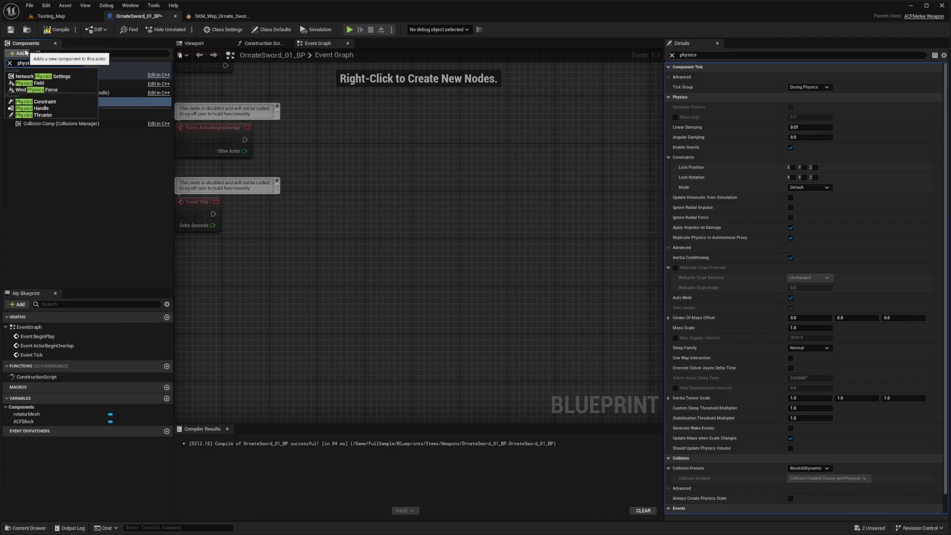
click(82, 98)
click(56, 151)
- Set the PhysicsConstraint's Component Name 1 to rotatorMesh and Component Name 2 to Mesh
click(70, 93)
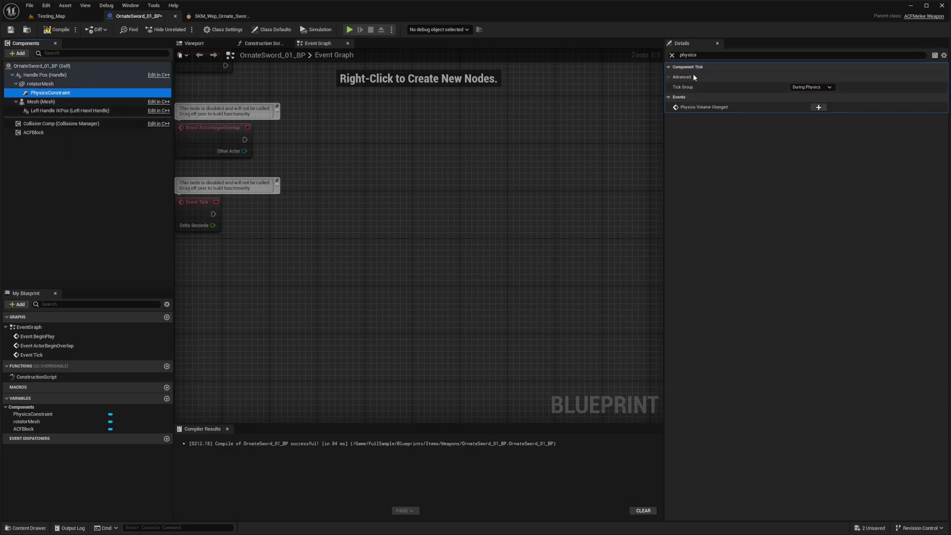
click(672, 55)
click(669, 277)
click(669, 267)
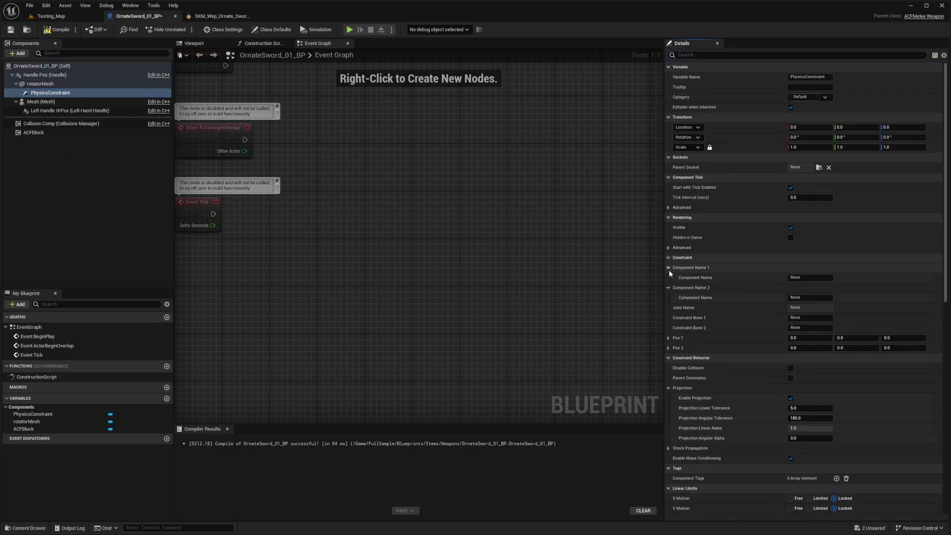
click(37, 84)
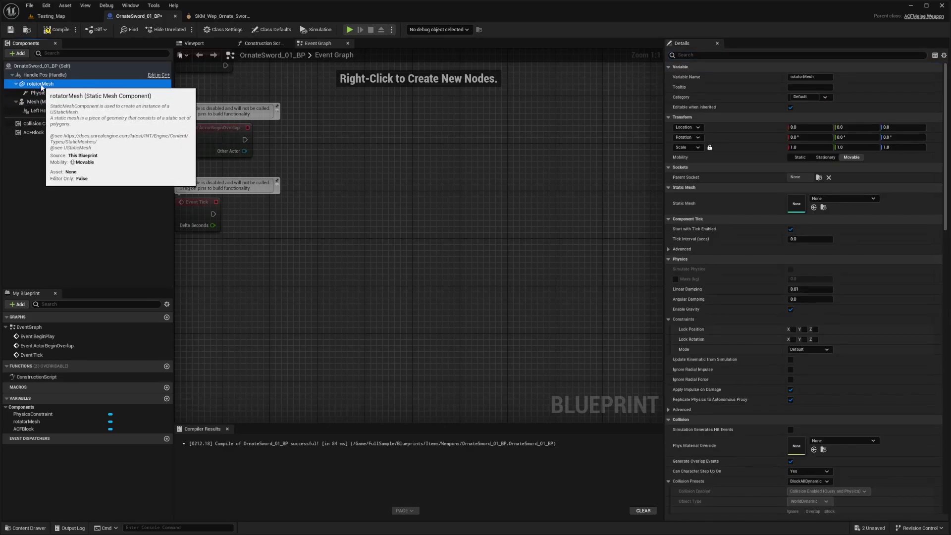
click(36, 102)
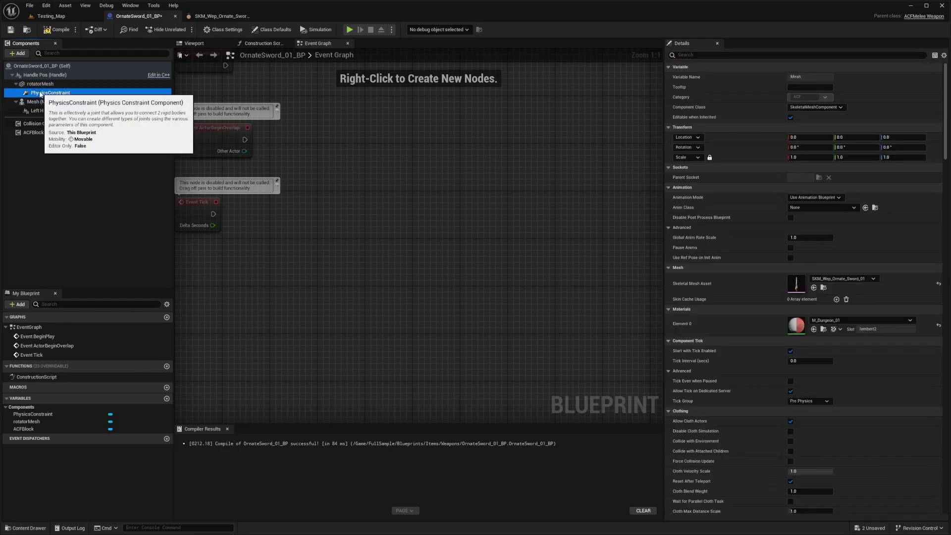
click(45, 93)
click(800, 278)
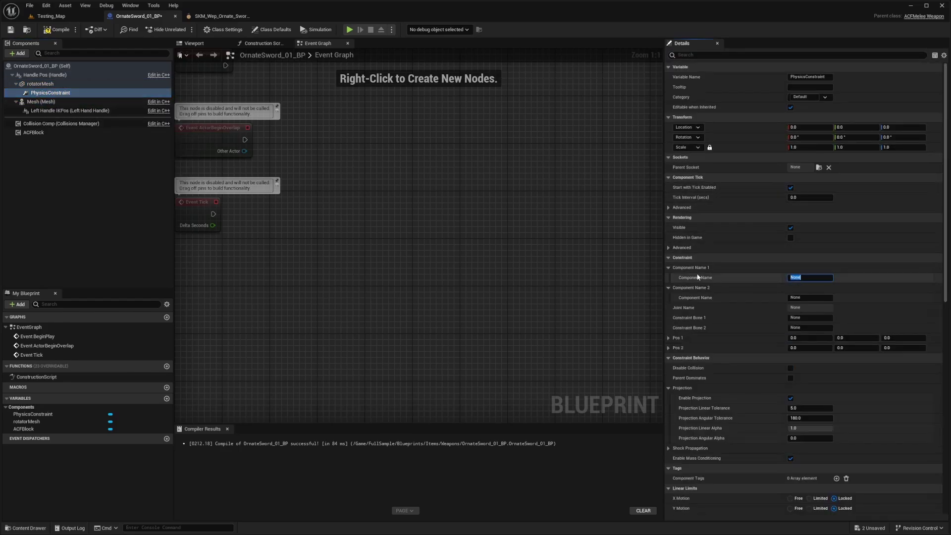
text(rotatorMesh)
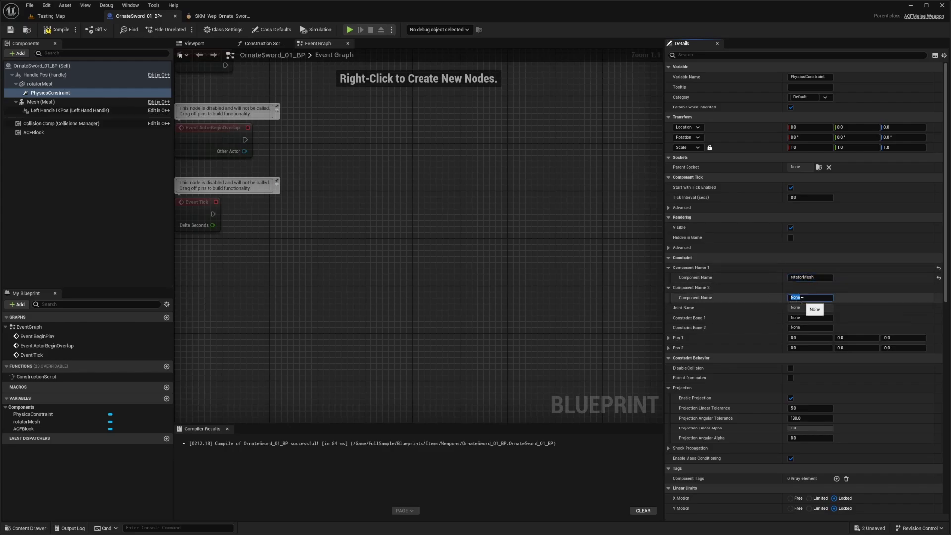
- Show the sword in the blueprint's viewport and compile the blueprint
click(210, 45)
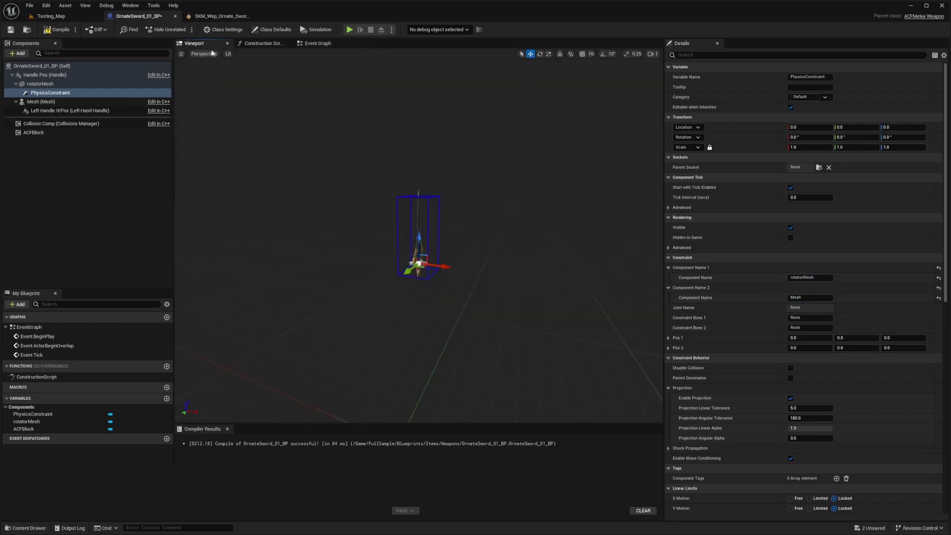
key(w)
scroll(396, 237, down, 1)
key(d)
right_drag(419, 236, 287, 245)
click(55, 30)
- Assign the 1M_Cube static mesh to rotatorMesh and scale it uniformly to 0.01
click(40, 84)
key(w)
right_drag(394, 230, 443, 230)
key(a)
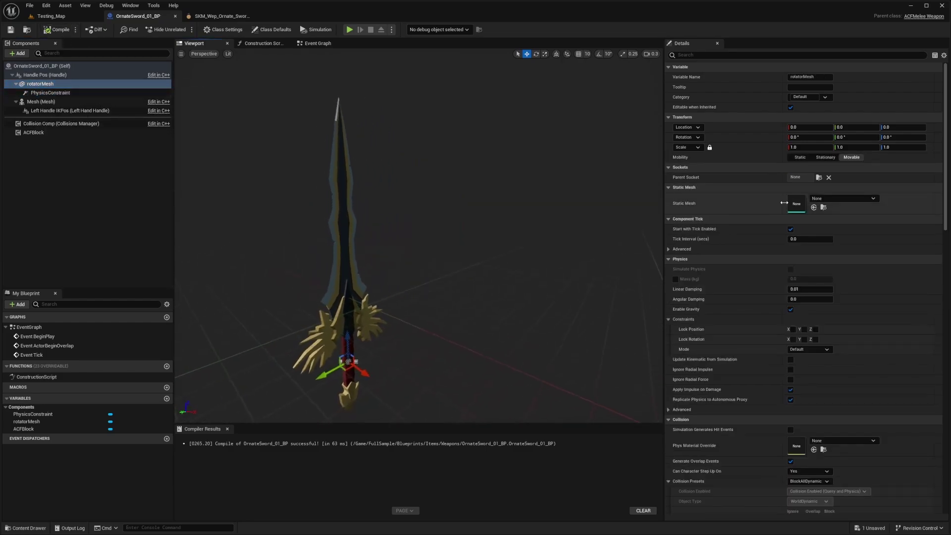
click(827, 199)
text(cube)
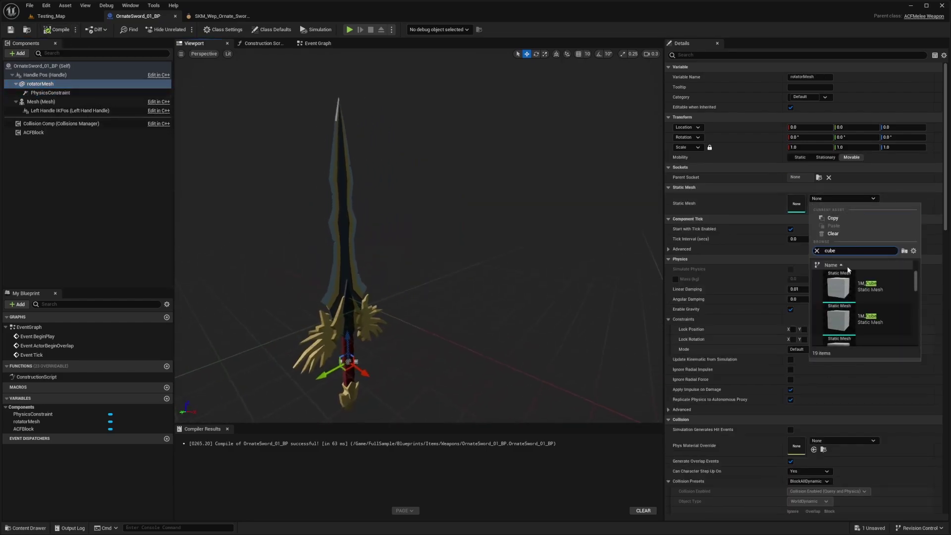
click(862, 286)
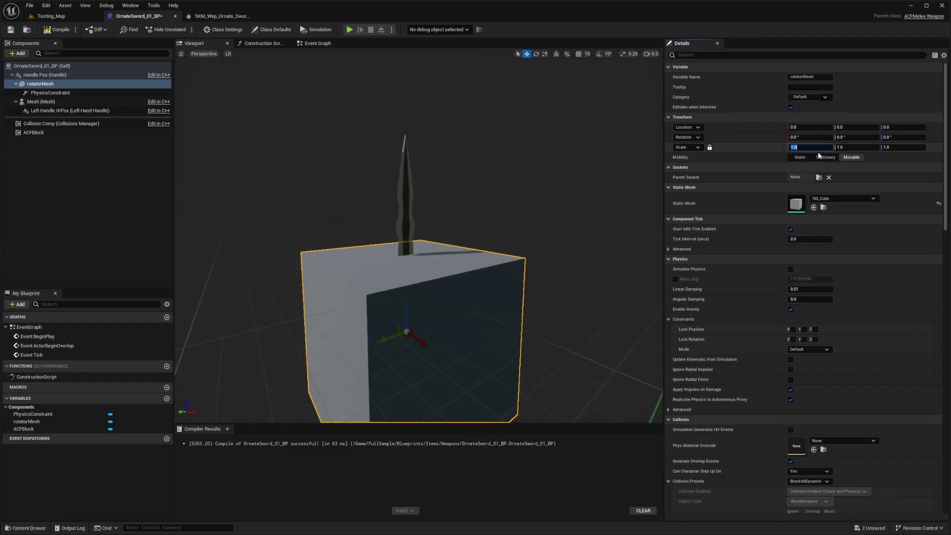
text(0.01)
key(Return)
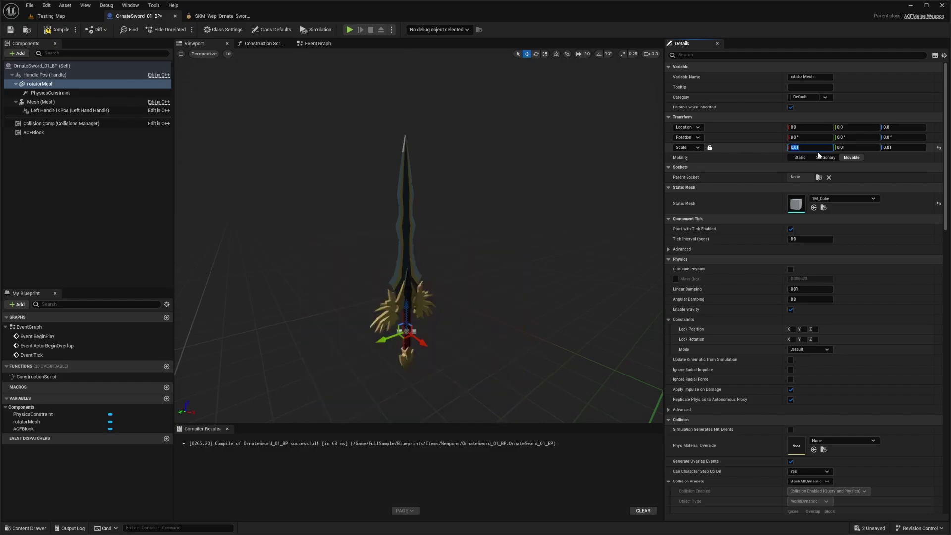
- Raise rotatorMesh along Z to about 41 on the lower part of the blade and compile the blueprint
key(w)
right_drag(310, 248, 404, 281)
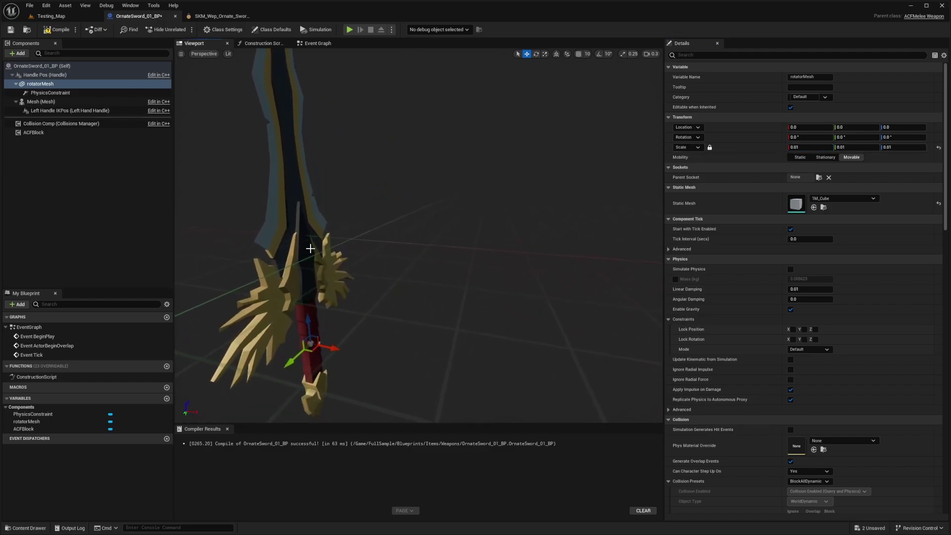
drag(305, 319, 305, 277)
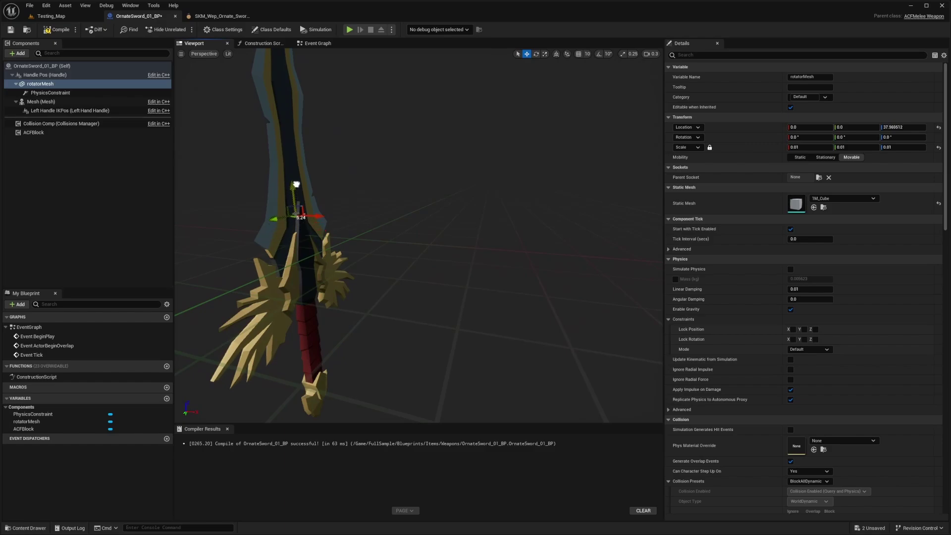
drag(296, 162, 296, 172)
right_drag(296, 172, 169, 159)
key(d)
right_drag(324, 180, 327, 179)
click(56, 29)
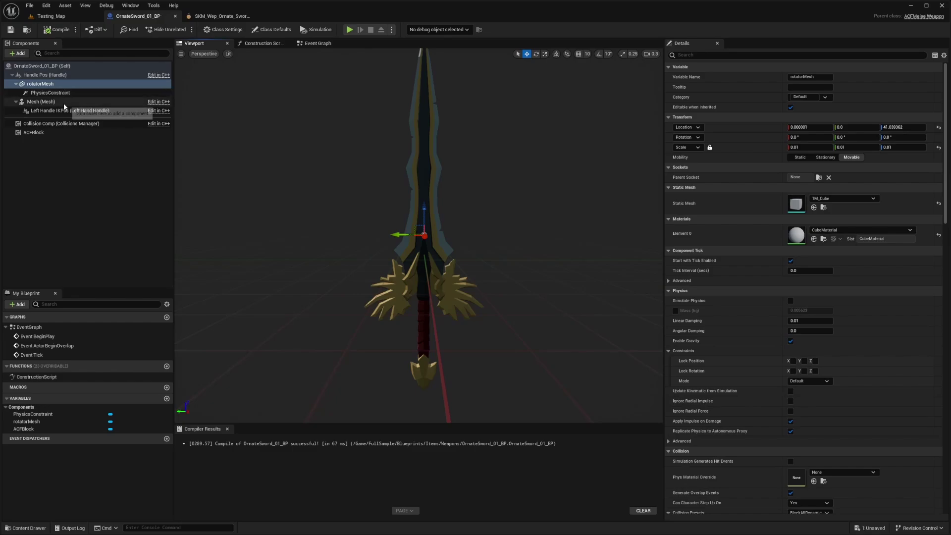
- Set the PhysicsConstraint's Swing 1, Swing 2 and Twist motions to Limited
click(50, 93)
scroll(686, 170, down, 5)
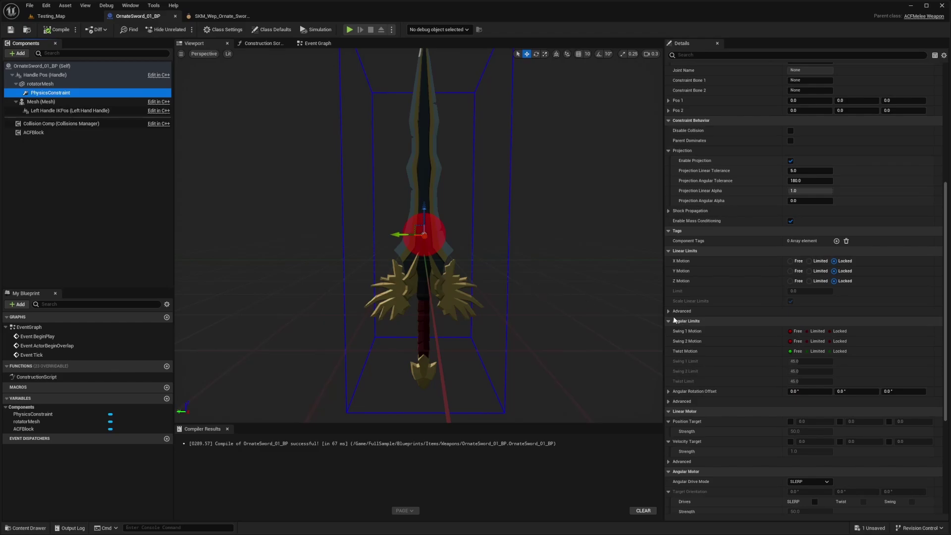
click(807, 331)
click(808, 341)
click(807, 351)
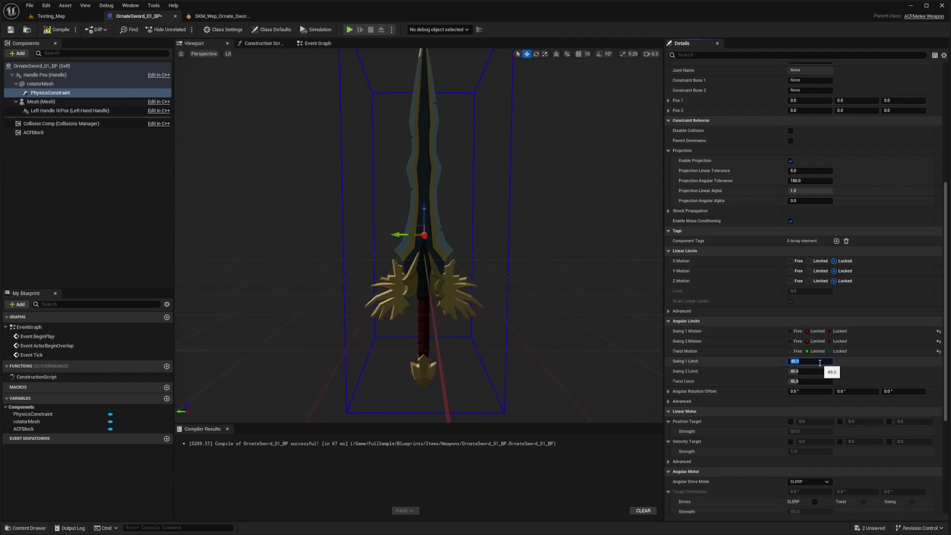
- Set the Swing 1 and Swing 2 limits to 10 and the Twist limit to 20, and save the blueprint
text(10)
key(Tab)
text(10)
key(Tab)
text(20)
key(Return)
key(ctrl+s)
- Compile the blueprint and try rotating the PhysicsConstraint about its Y axis
alt+drag(384, 281, 466, 276)
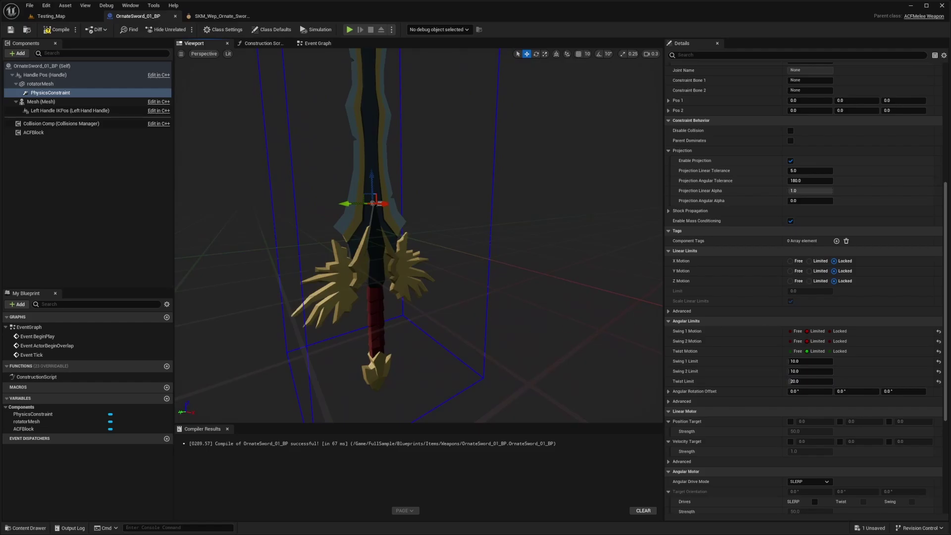
right_drag(419, 236, 413, 201)
click(55, 29)
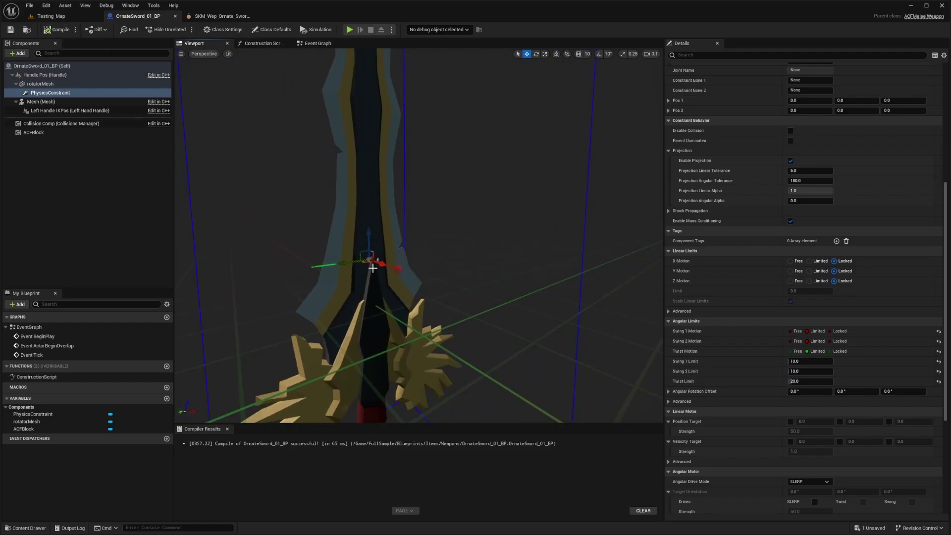
right_drag(373, 268, 391, 261)
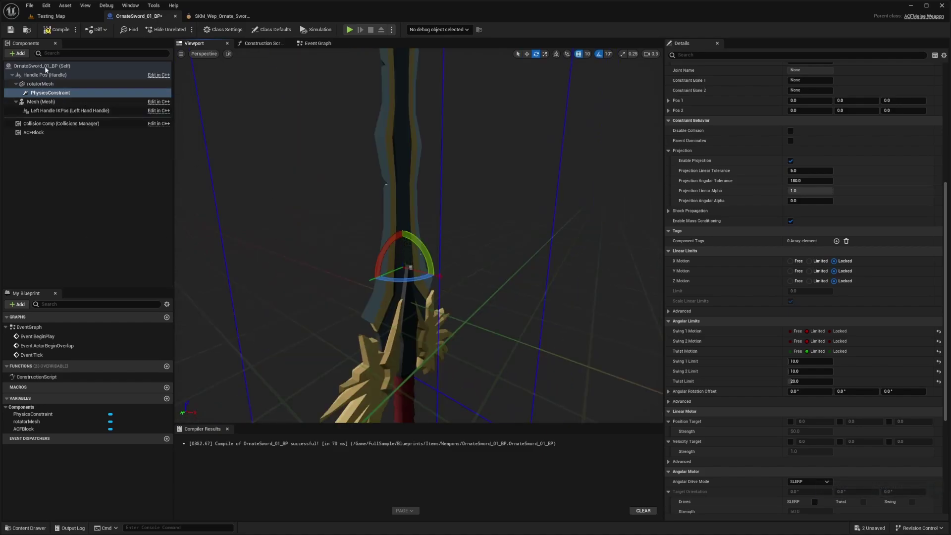
click(56, 30)
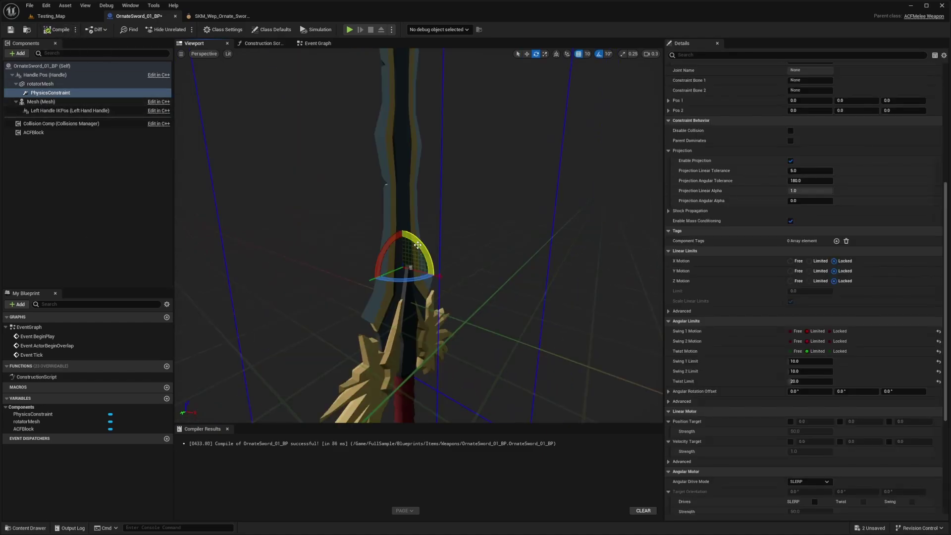
mouse_move(410, 241)
mouse_down()
mouse_move(442, 276)
mouse_move(425, 242)
mouse_up()
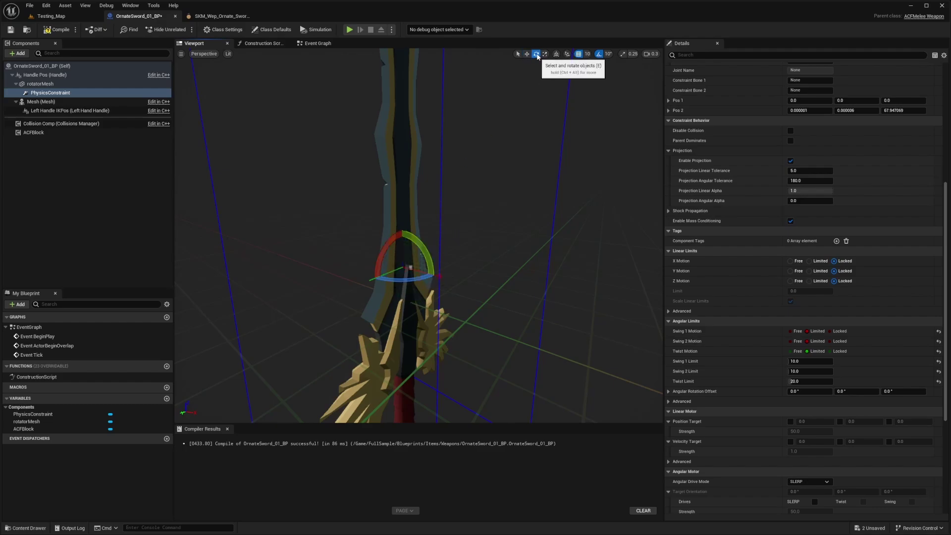
- Rotate the PhysicsConstraint so its red X axis points down along the blade
drag(417, 238, 480, 260)
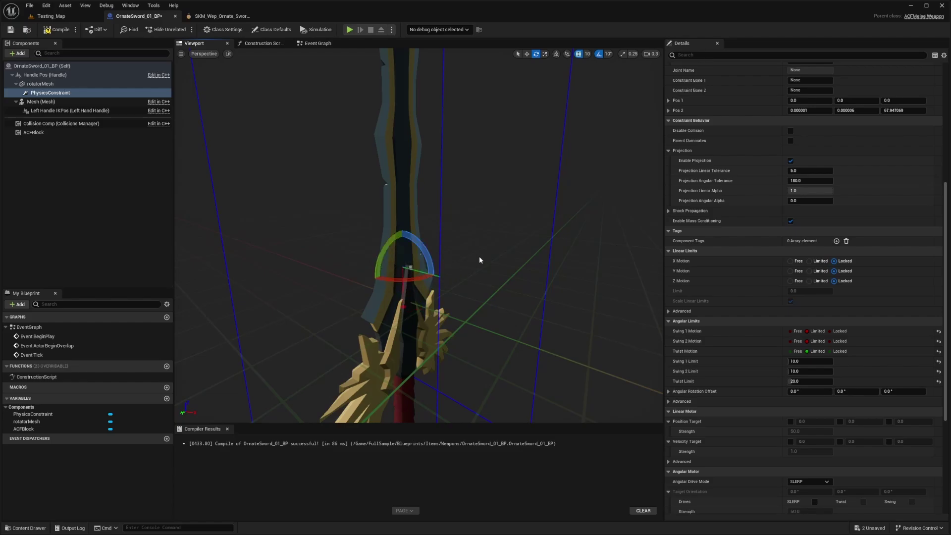
key(w)
right_drag(515, 259, 508, 261)
scroll(510, 261, down, 1)
right_drag(427, 265, 431, 283)
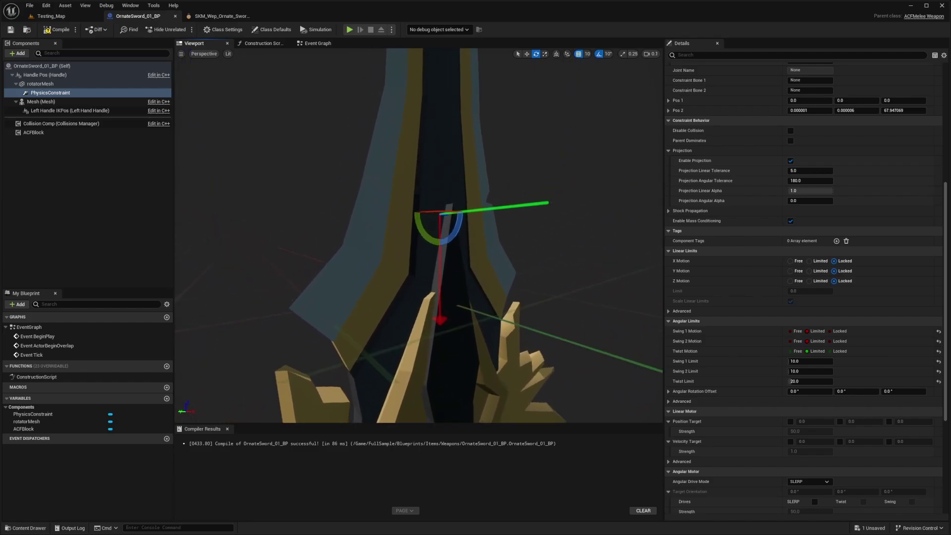
- Set the collision preset of the sword's Mesh component to Custom
click(60, 102)
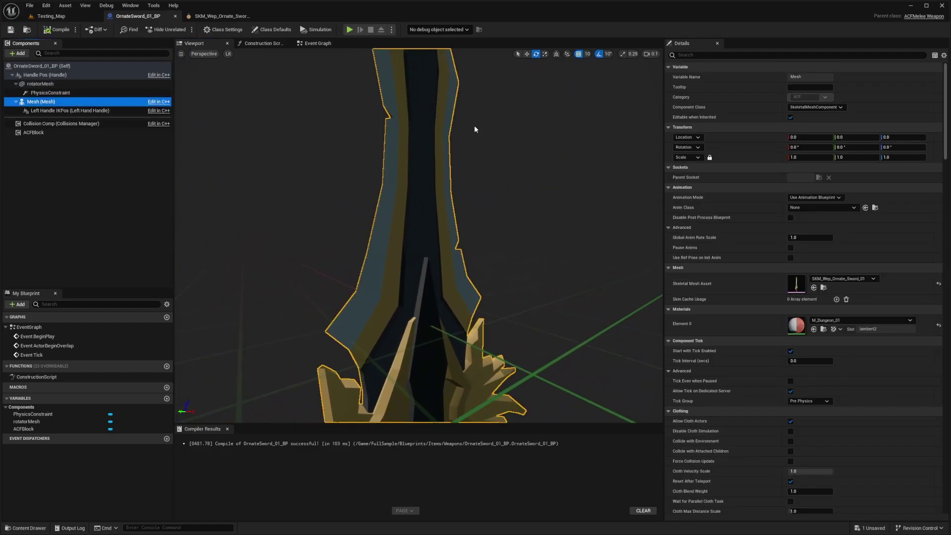
scroll(745, 241, down, 10)
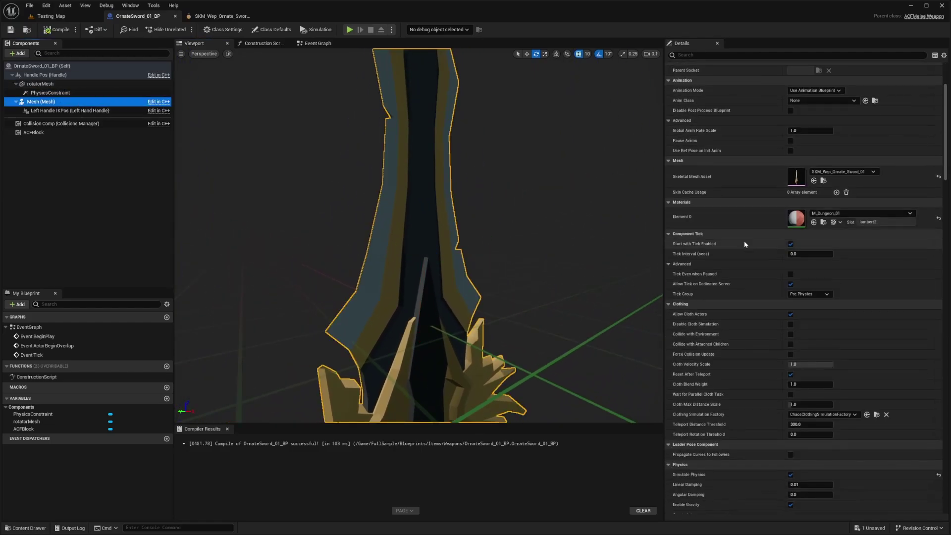
scroll(790, 305, down, 6)
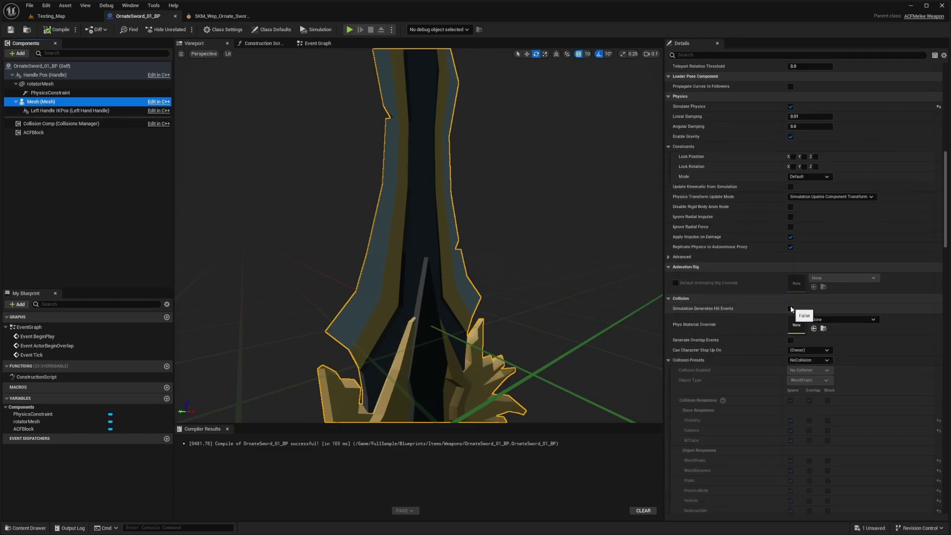
click(810, 300)
click(802, 309)
scroll(808, 311, down, 2)
scroll(809, 312, down, 2)
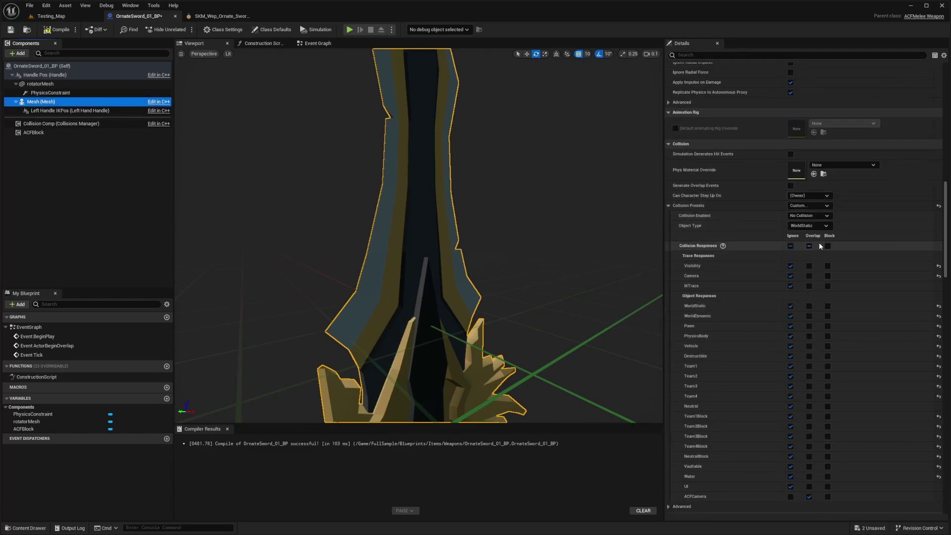
- Set all of Mesh's collision responses to Overlap and its collision to Physics Only (No Query Collision), and compile and save the blueprint
click(809, 246)
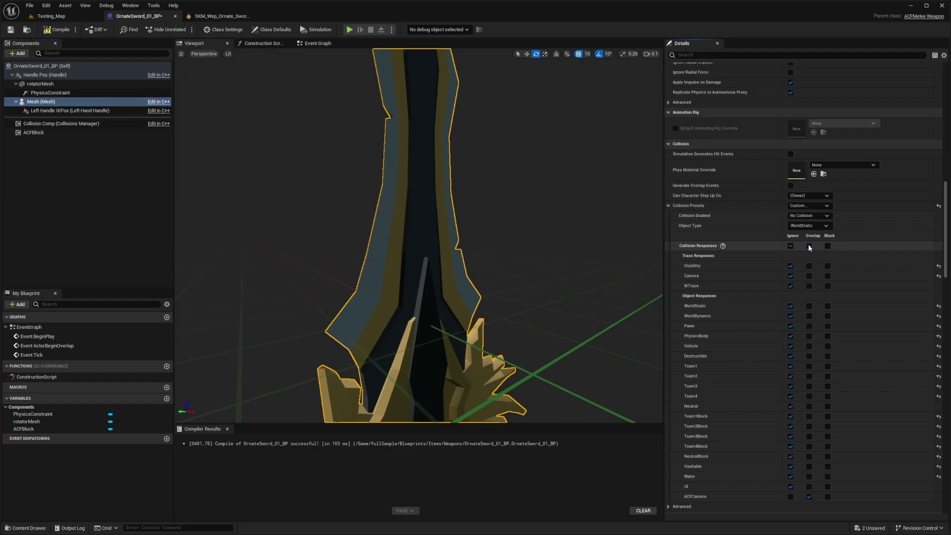
click(815, 216)
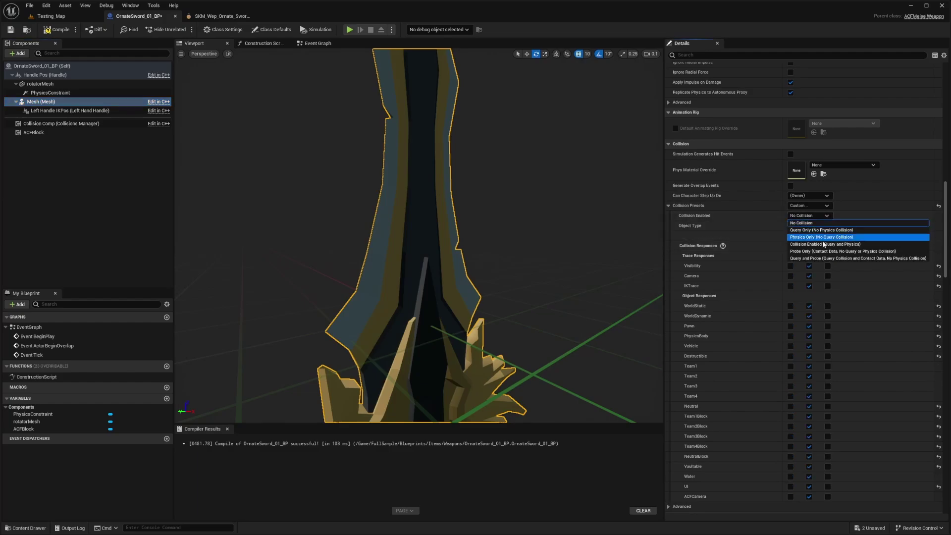
click(823, 237)
click(55, 30)
key(ctrl+s)
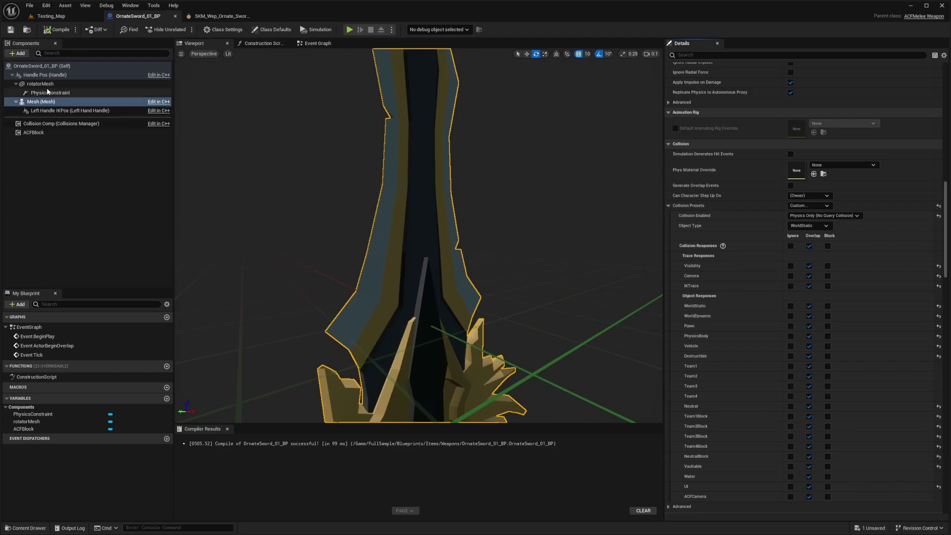
- Set rotatorMesh's collision preset to Custom and switch its trace and object responses to Overlap
click(43, 85)
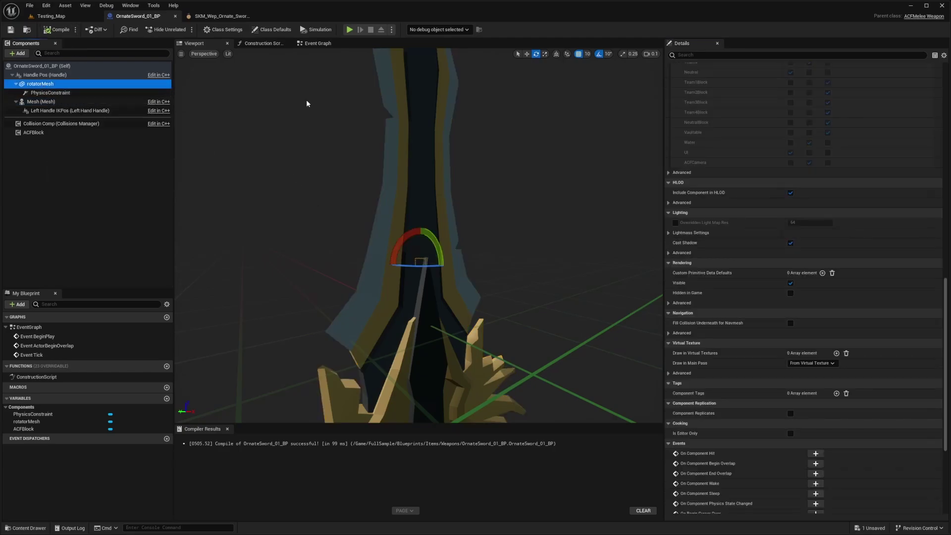
scroll(778, 297, down, 10)
scroll(777, 296, up, 8)
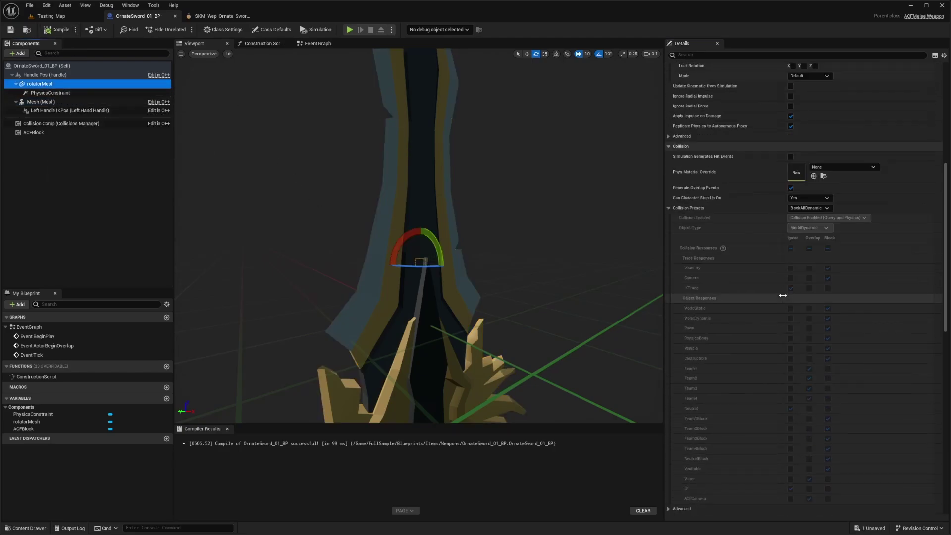
click(807, 208)
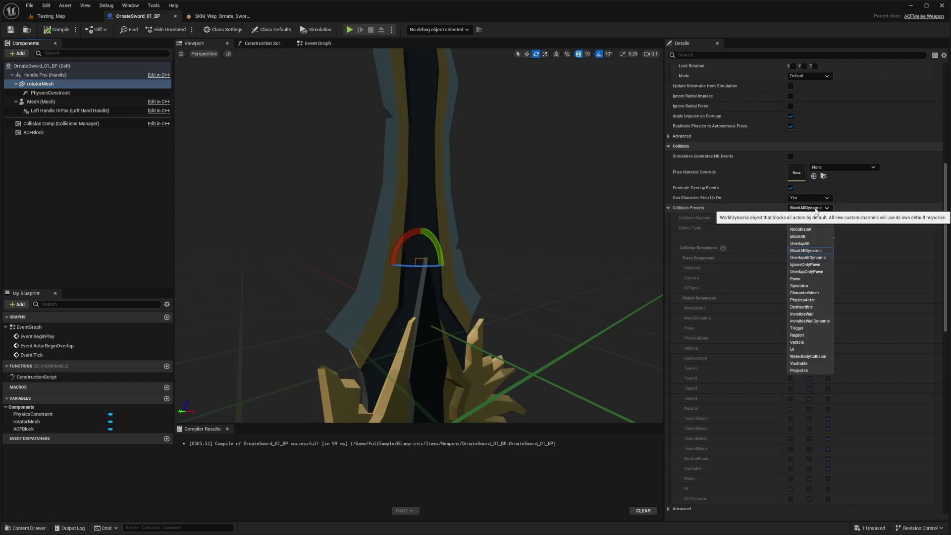
click(800, 223)
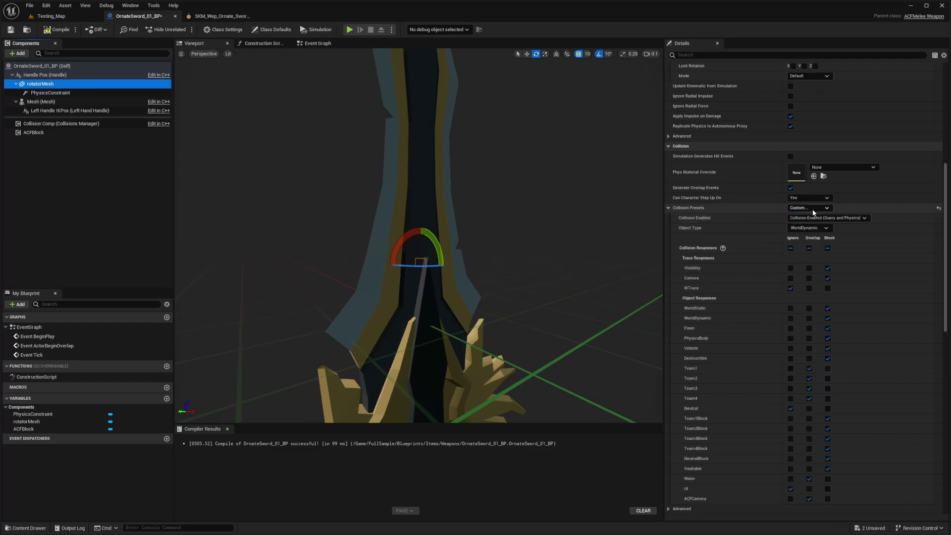
click(809, 268)
click(810, 288)
click(809, 309)
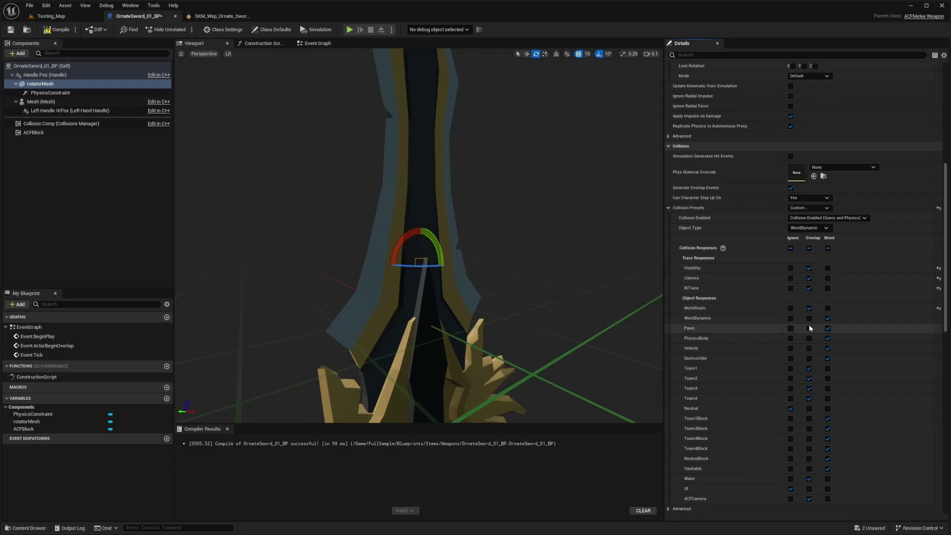
- Playtest Testing_Map in full screen, moving the character around to check how the sword jiggles on its back
click(51, 16)
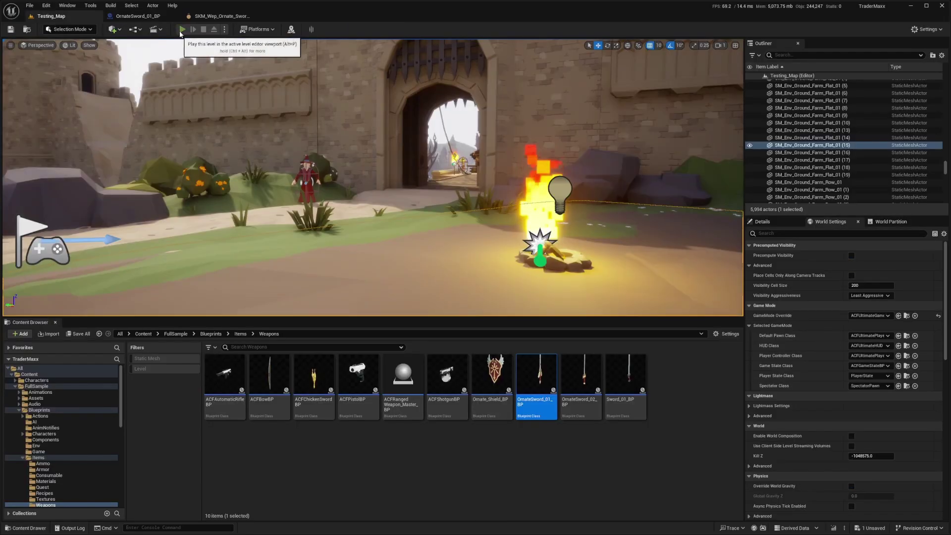
click(182, 29)
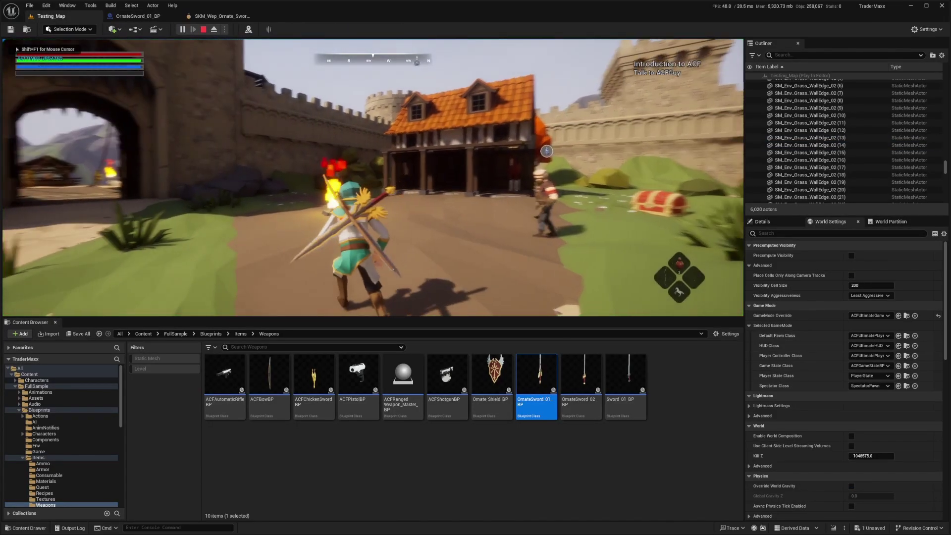
key(w)
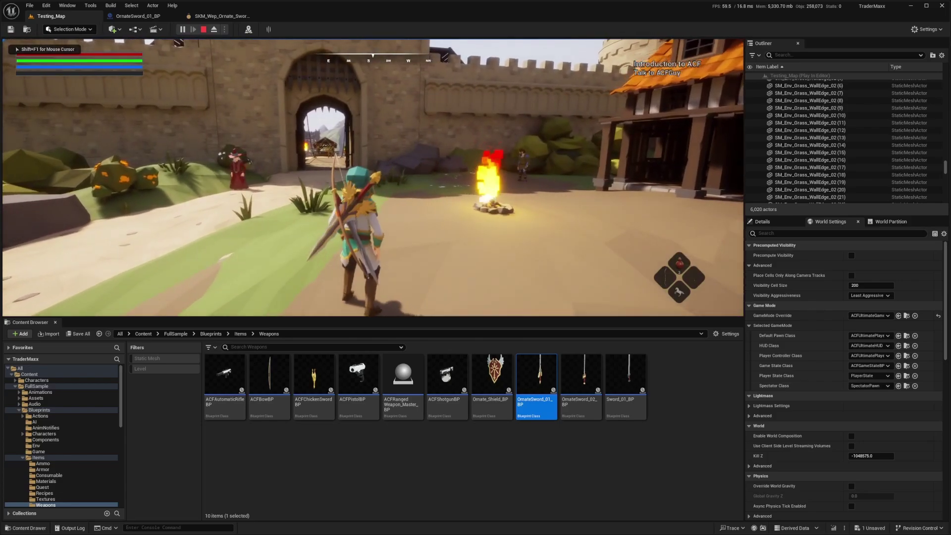
key(F11)
key(w)
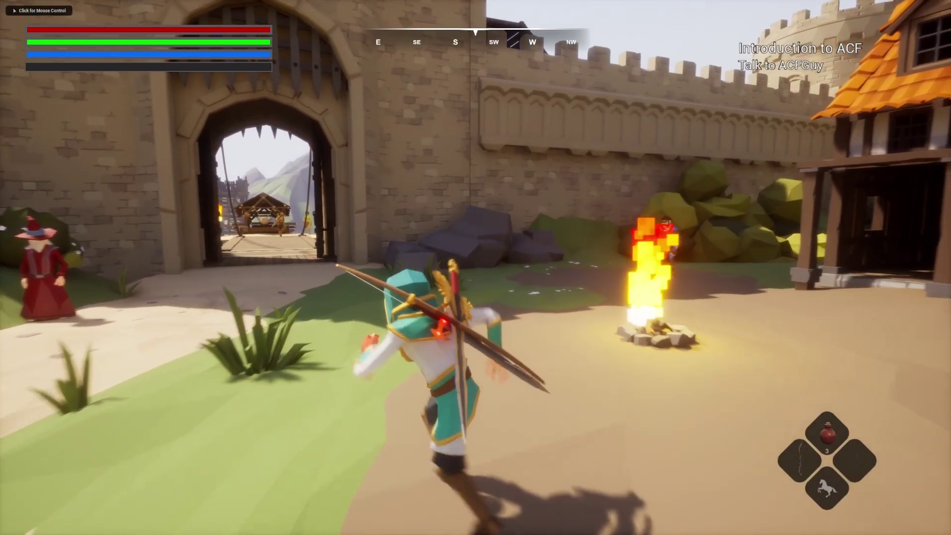
key(a)
key(d)
key(w)
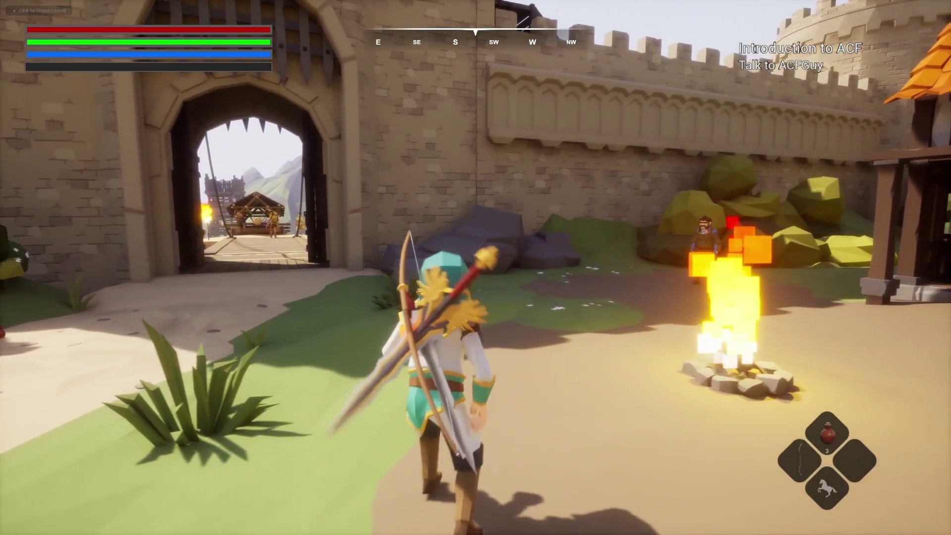
key(a)
key(a)
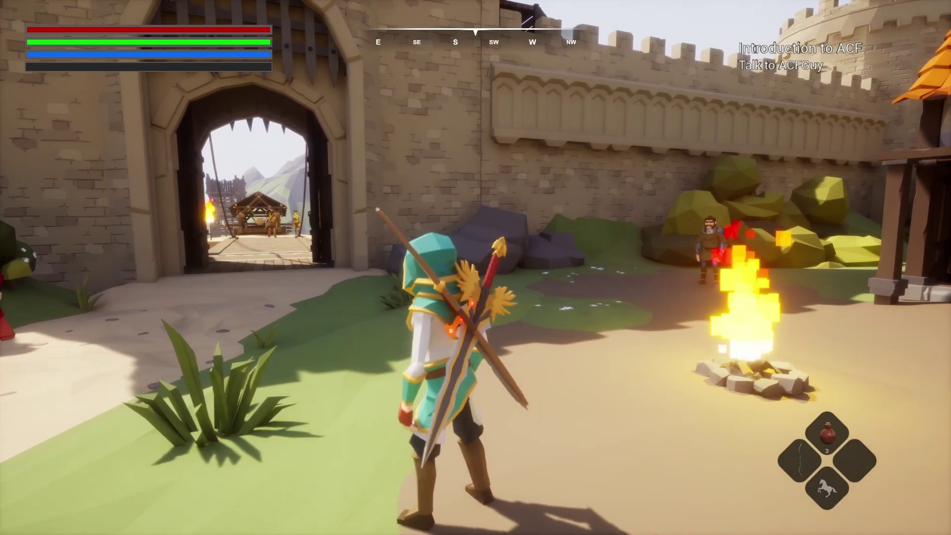
key(Escape)
- Set the PhysicsConstraint's Swing 1 and Swing 2 limits to 5 and its Twist limit to 10 in OrnateSword_01_BP
click(149, 18)
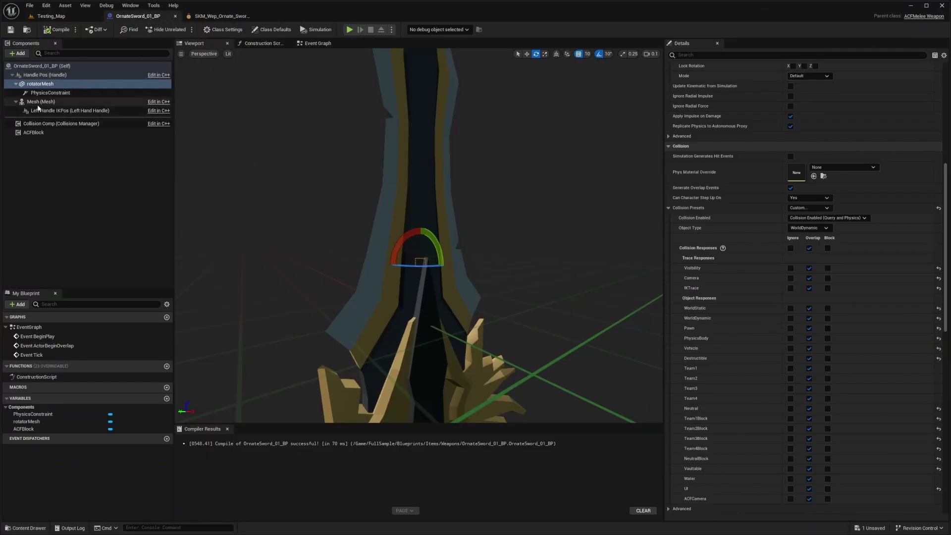
click(46, 94)
scroll(795, 280, down, 5)
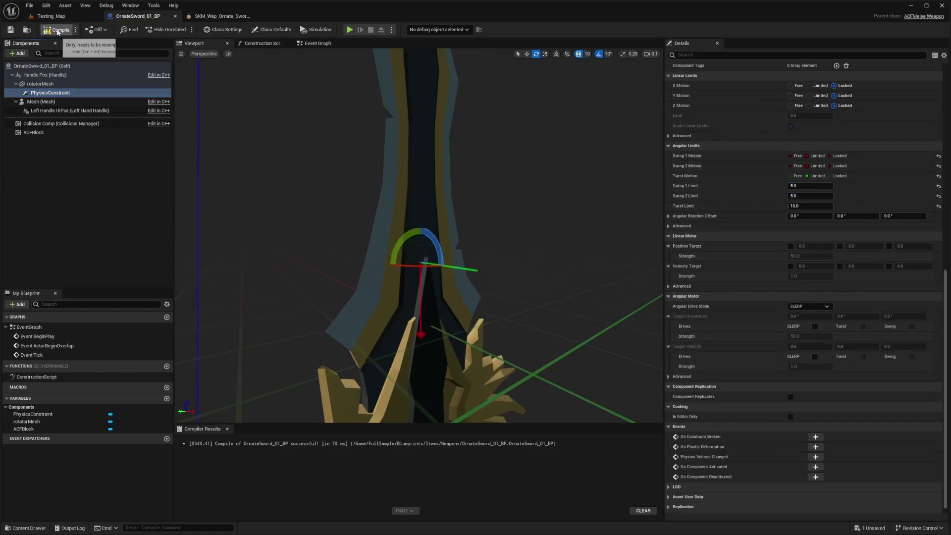
- Playtest Testing_Map again with the tighter constraint limits, moving the character to check the sword's jiggle
click(51, 16)
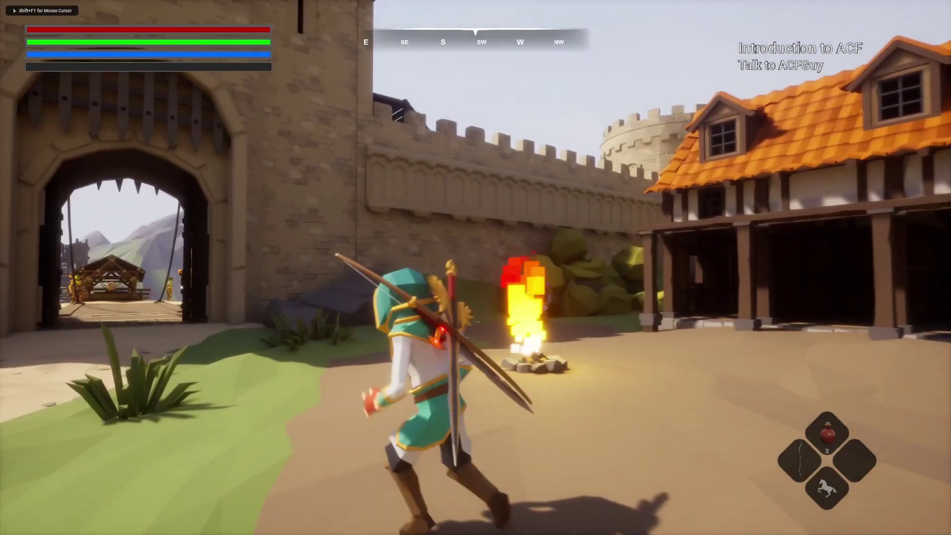
key(a)
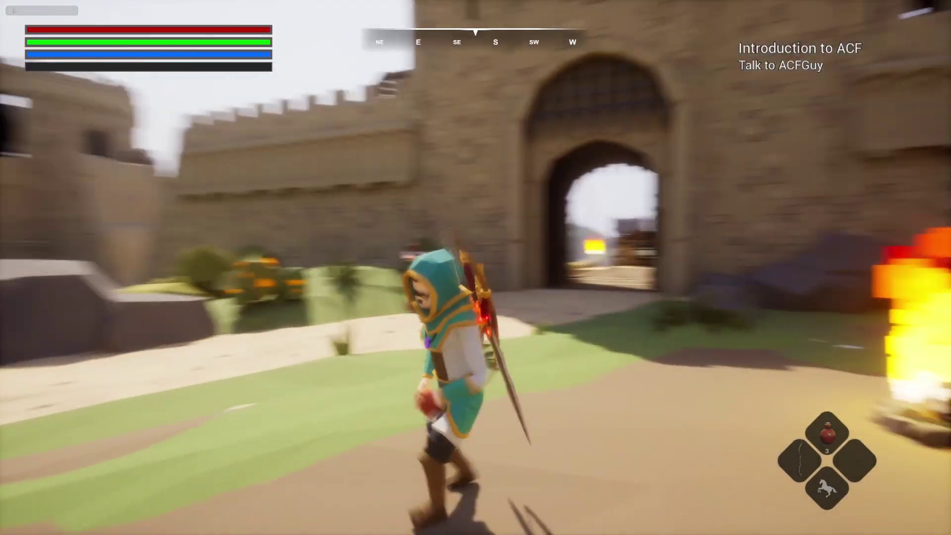
key(w)
key(d)
key(w)
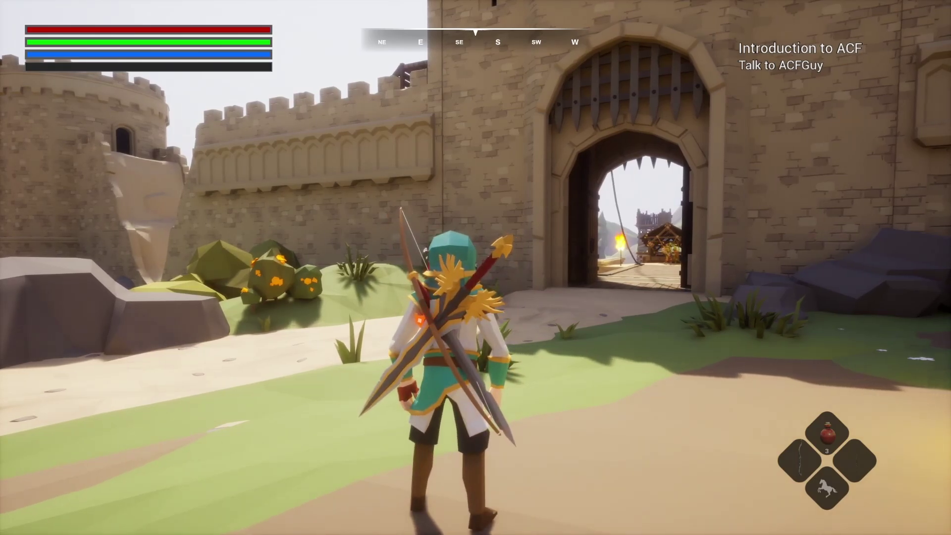
key(Escape)
key(F11)
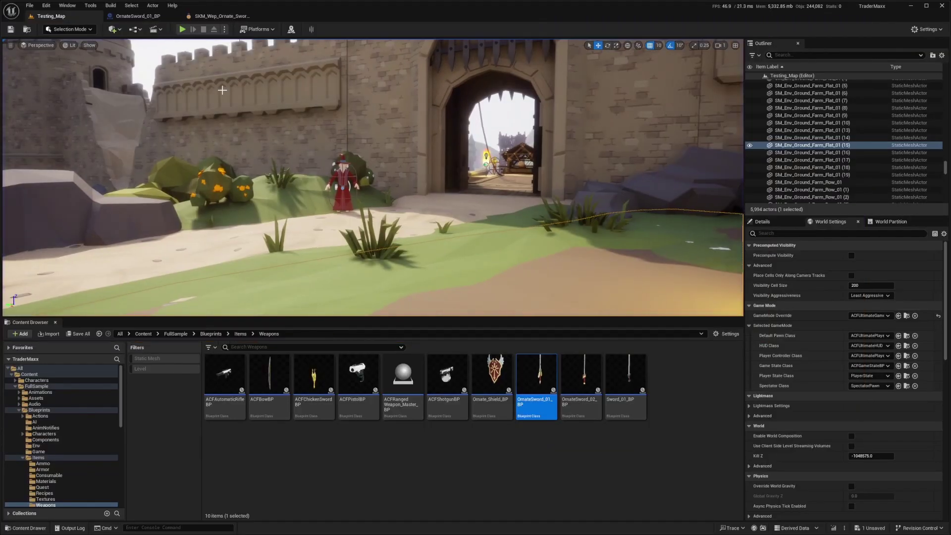
- Open OrnateSword_02_BP and copy the rotatorMesh component from OrnateSword_01_BP
double_click(580, 376)
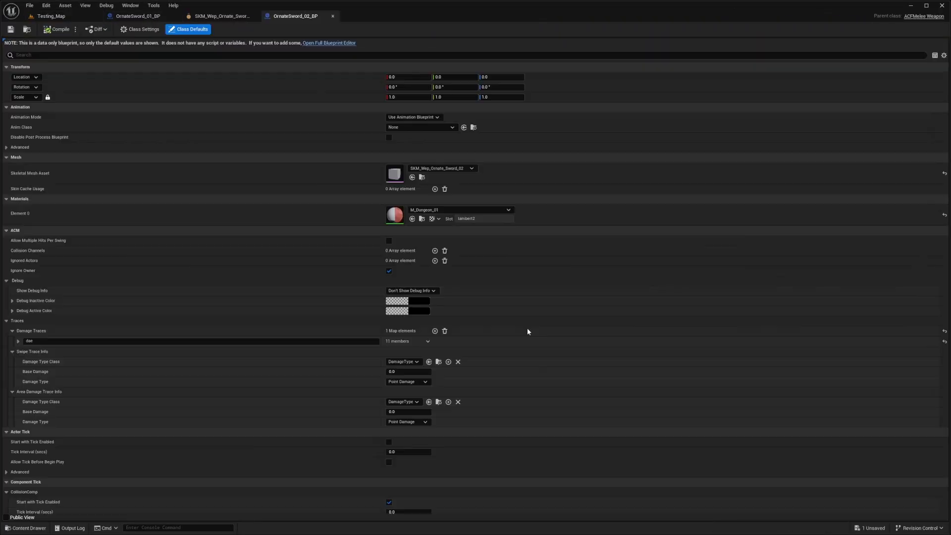
click(115, 15)
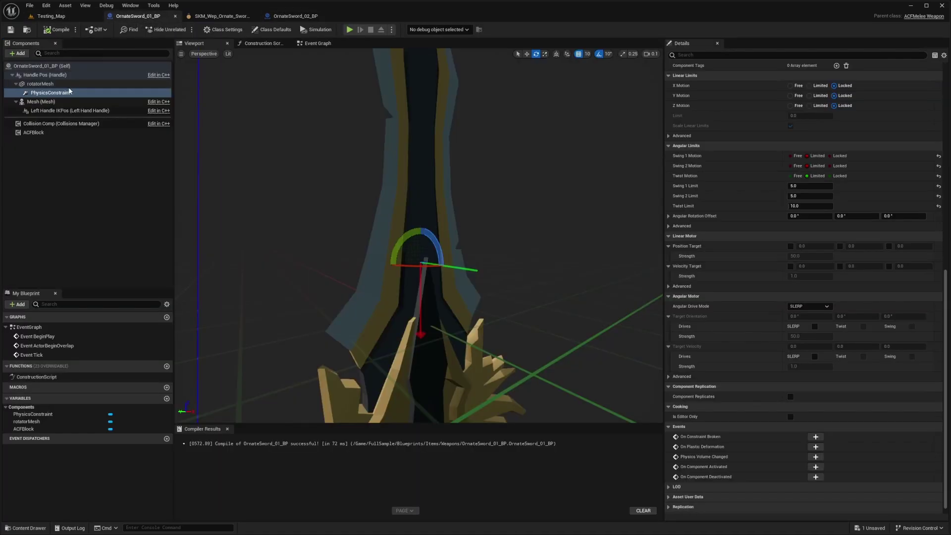
right_click(42, 84)
click(67, 132)
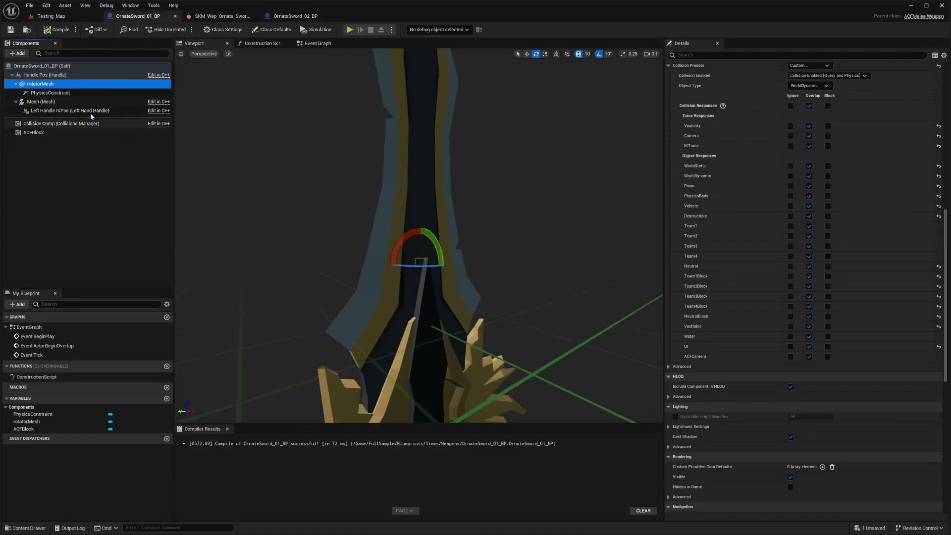
- Switch OrnateSword_02_BP to the full blueprint editor and paste the copied component onto Handle Pos
click(291, 17)
click(217, 16)
click(295, 17)
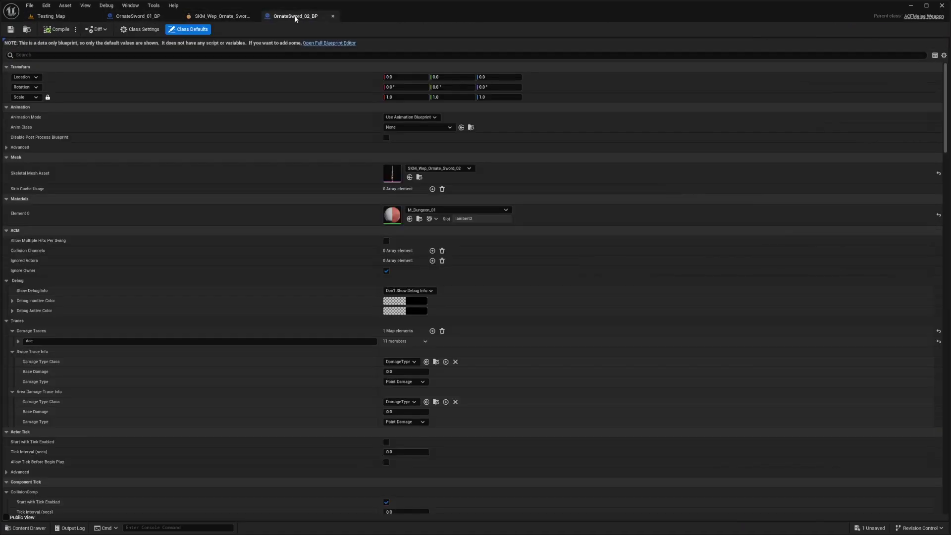
click(312, 43)
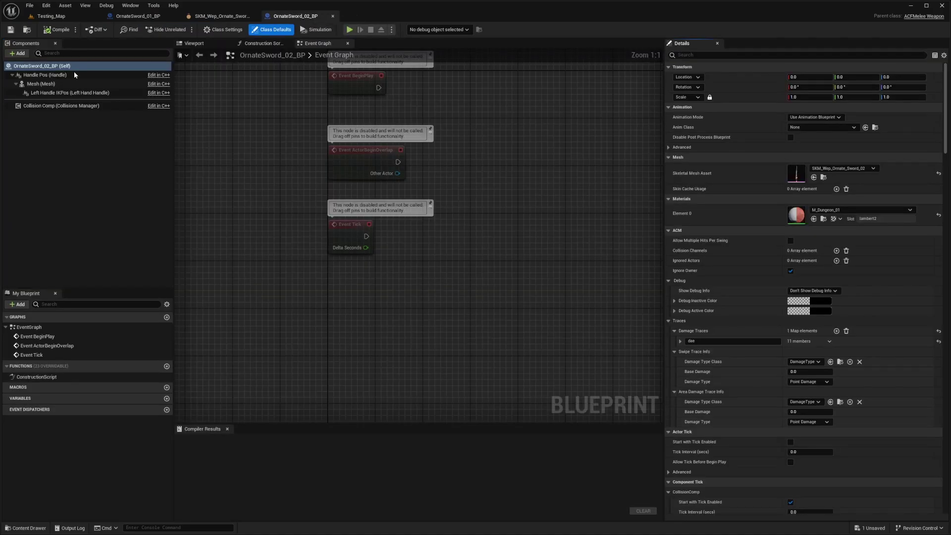
right_click(40, 75)
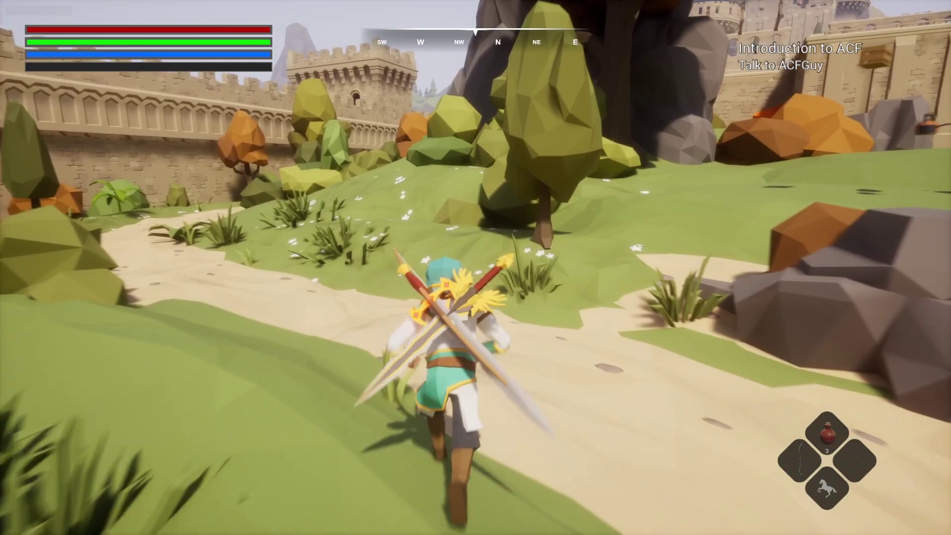
- Run the character around the map in play mode to check the jiggle of both swords
key(w)
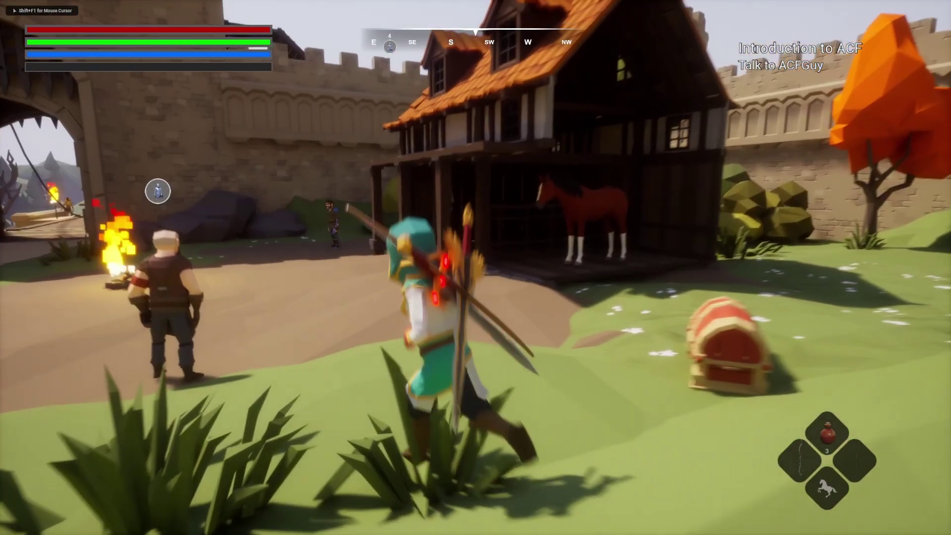
key(a)
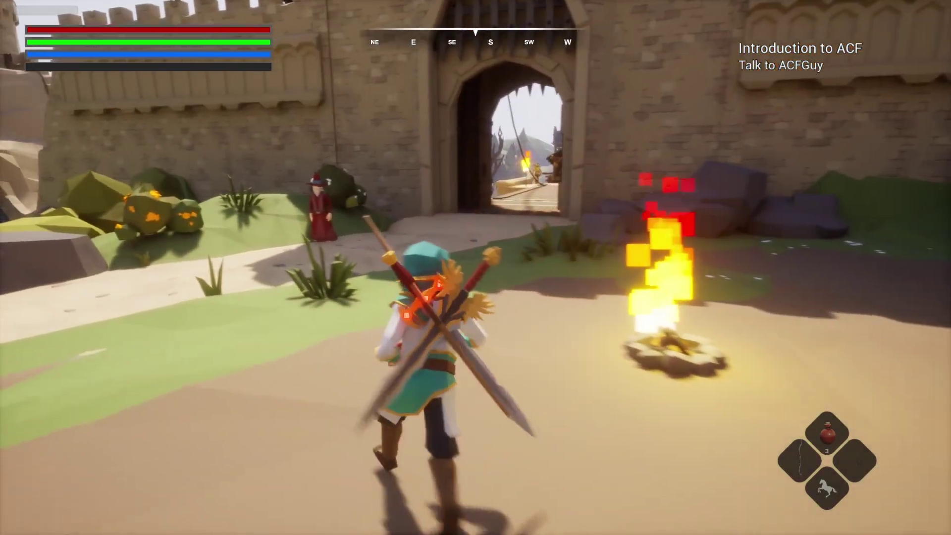
key(w)
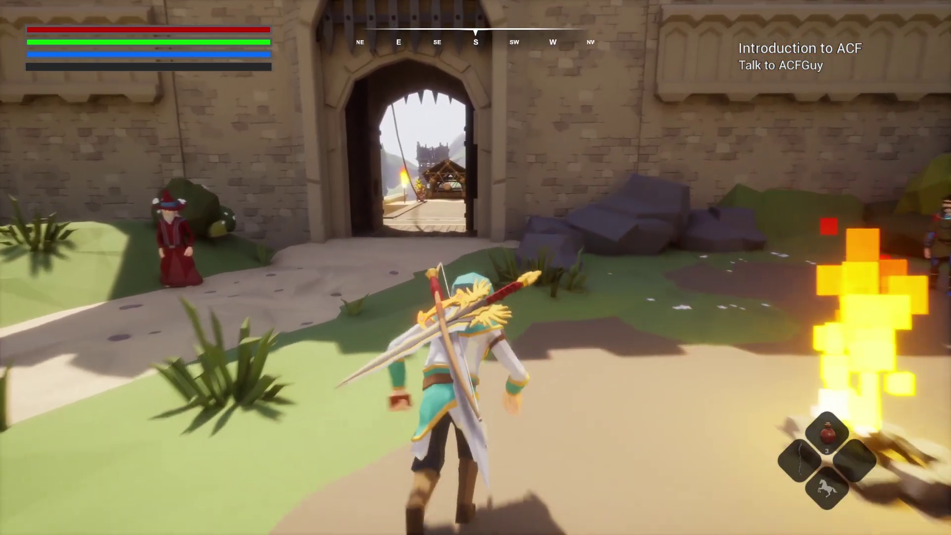
- Draw both swords, run and attack around the courtyard to check how they behave in hand, and end the play session
key(d)
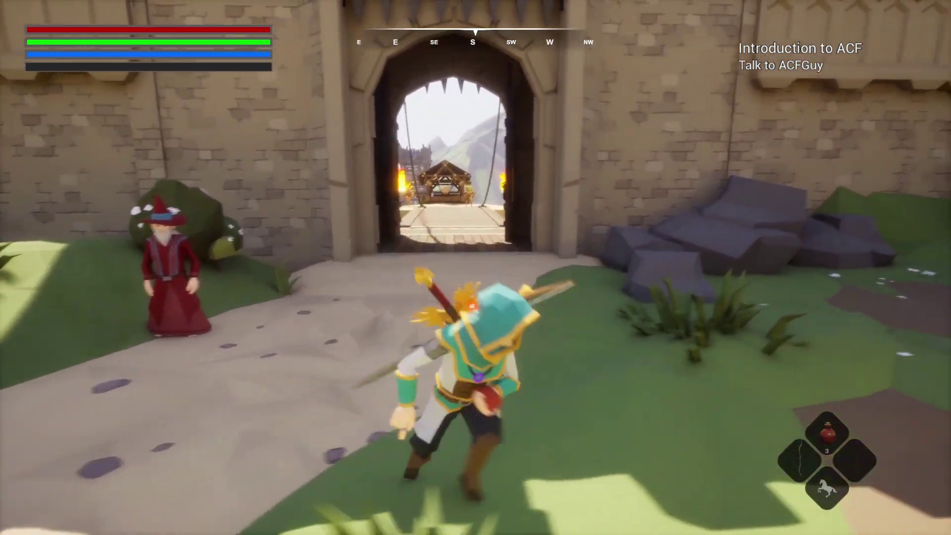
key(1)
key(w)
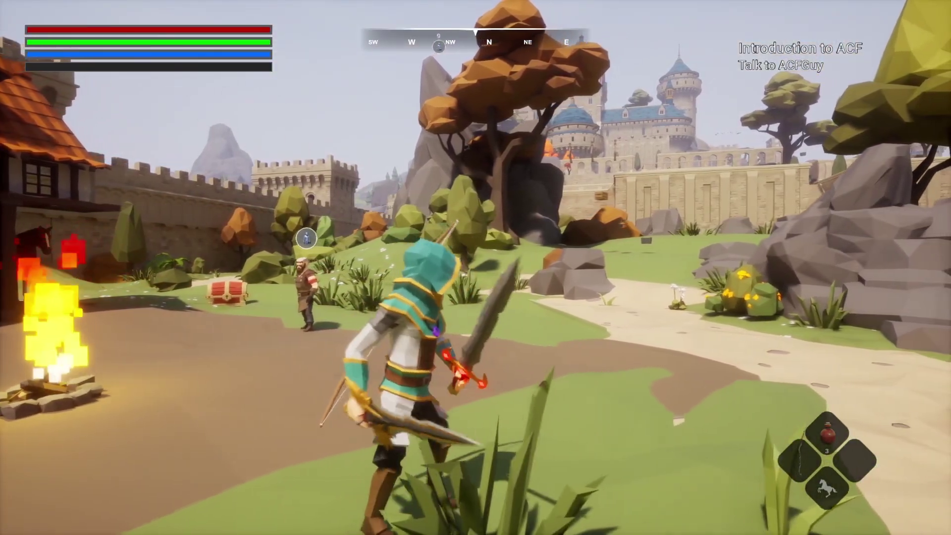
key(w)
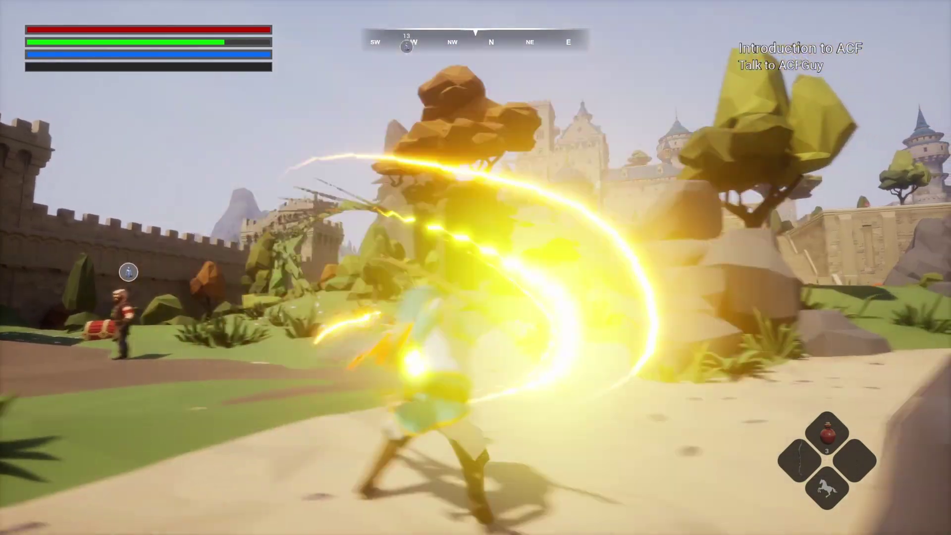
key(w)
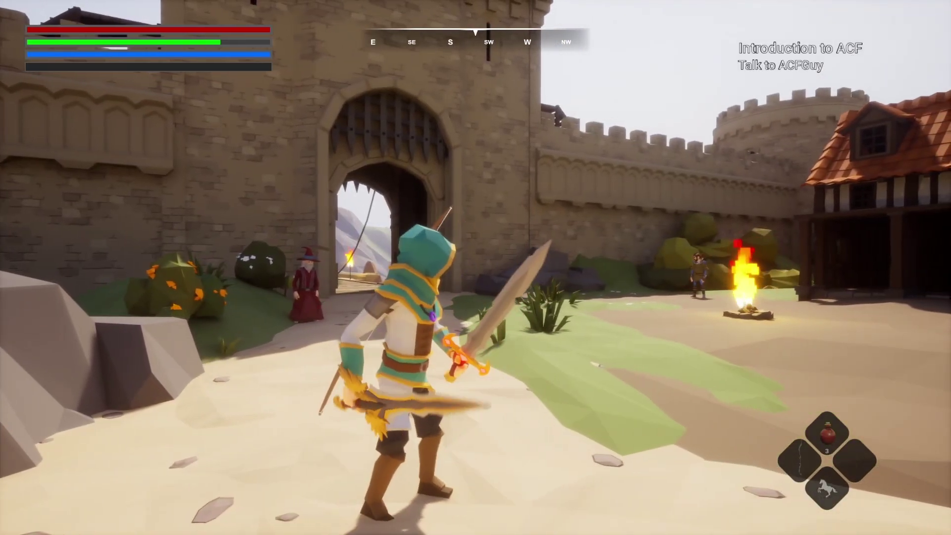
key(d)
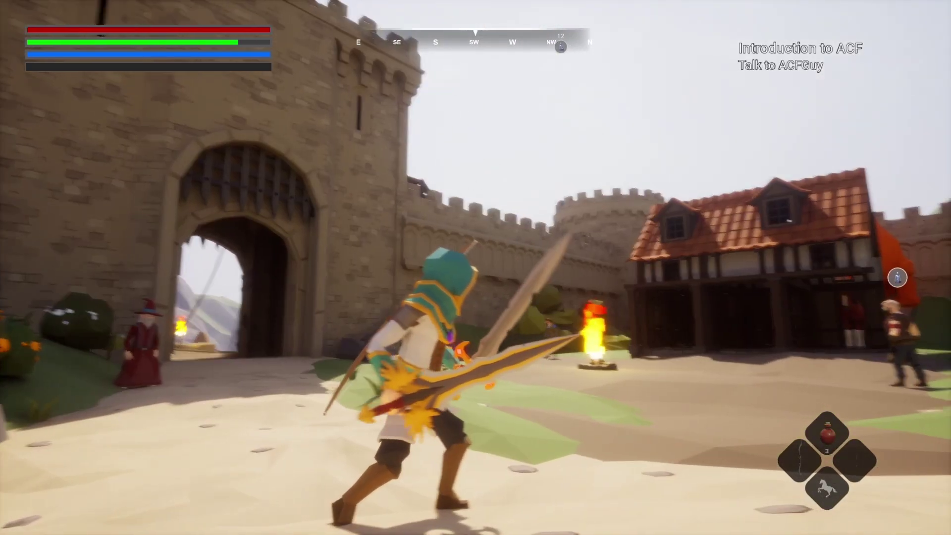
key(w)
key(w)
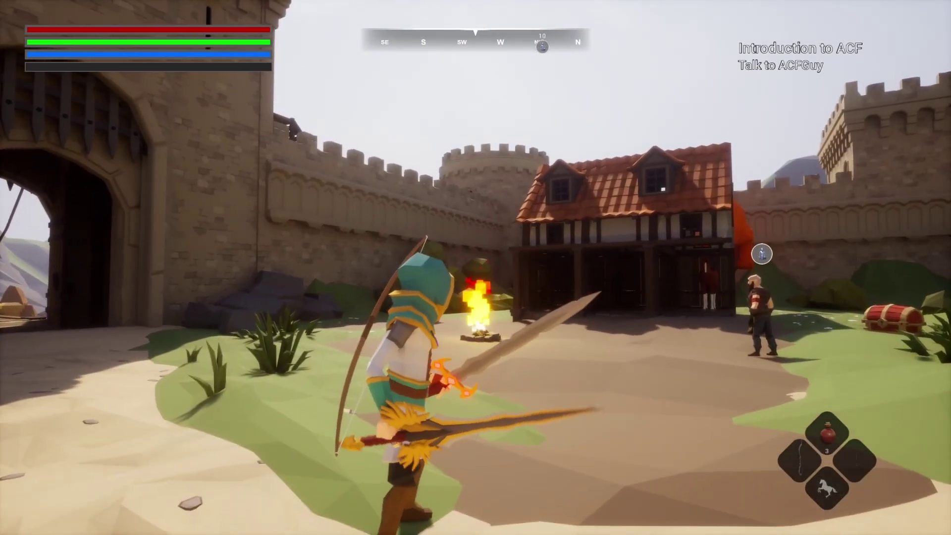
key(d)
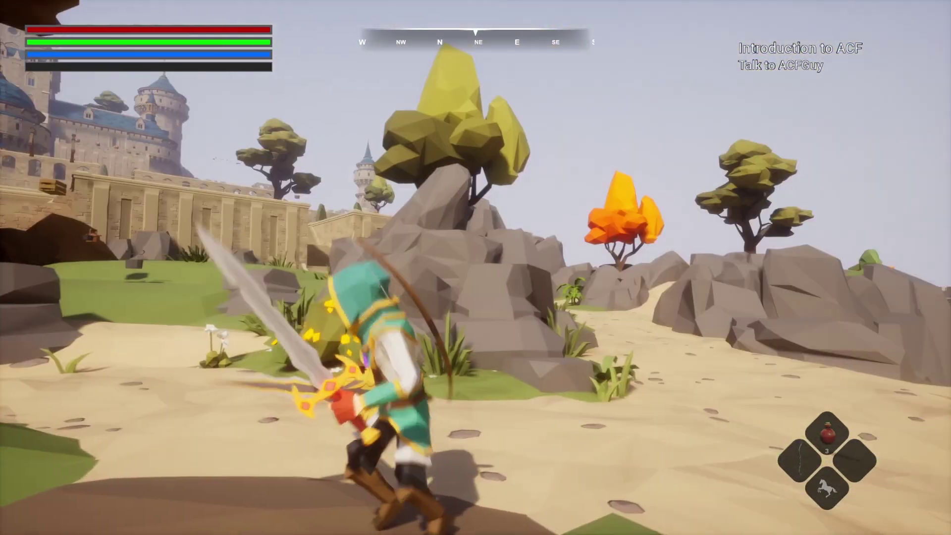
key(w)
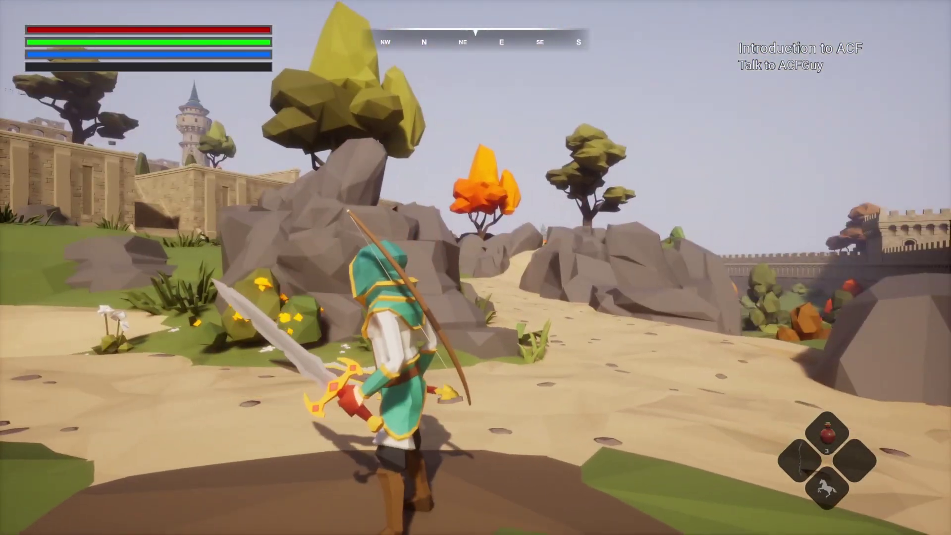
key(d)
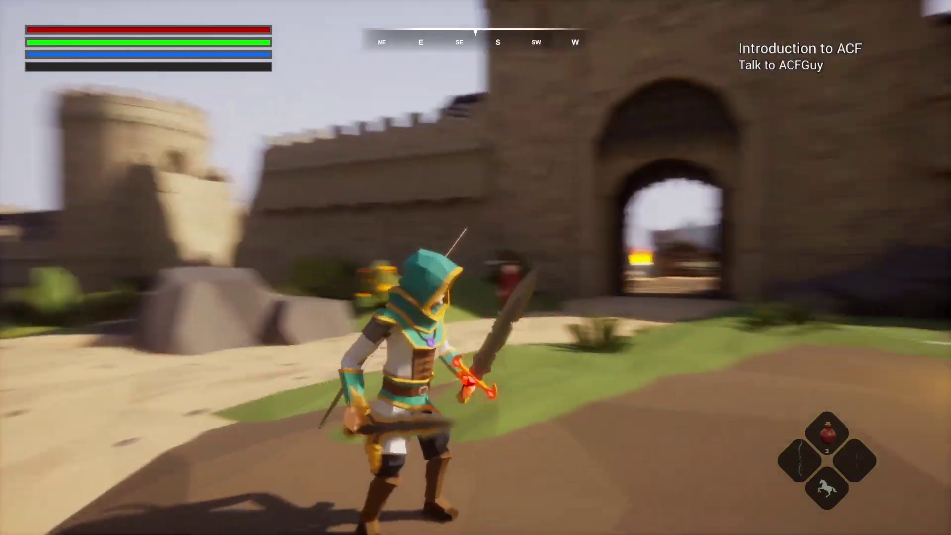
key(Escape)
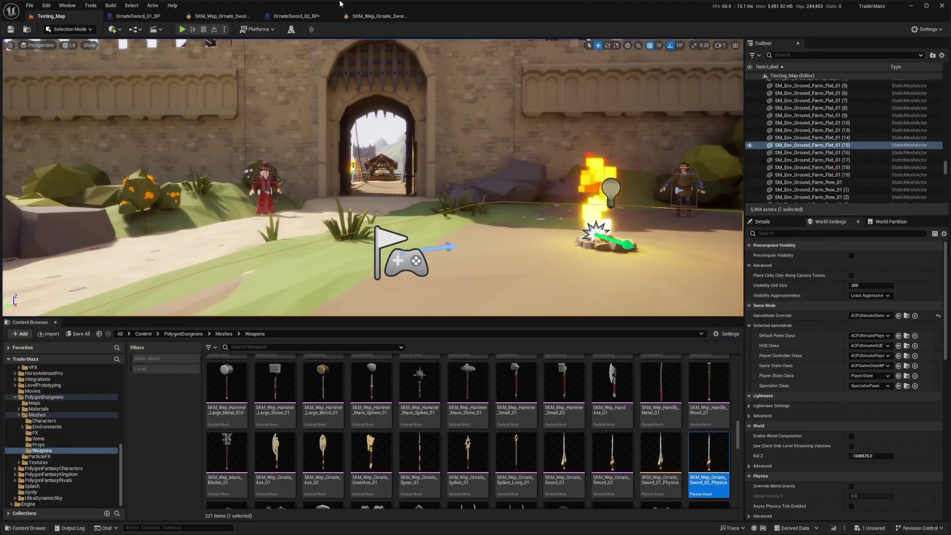
- Review the constraint limits in OrnateSword_01_BP, save OrnateSword_02_BP and return to Testing_Map
click(361, 17)
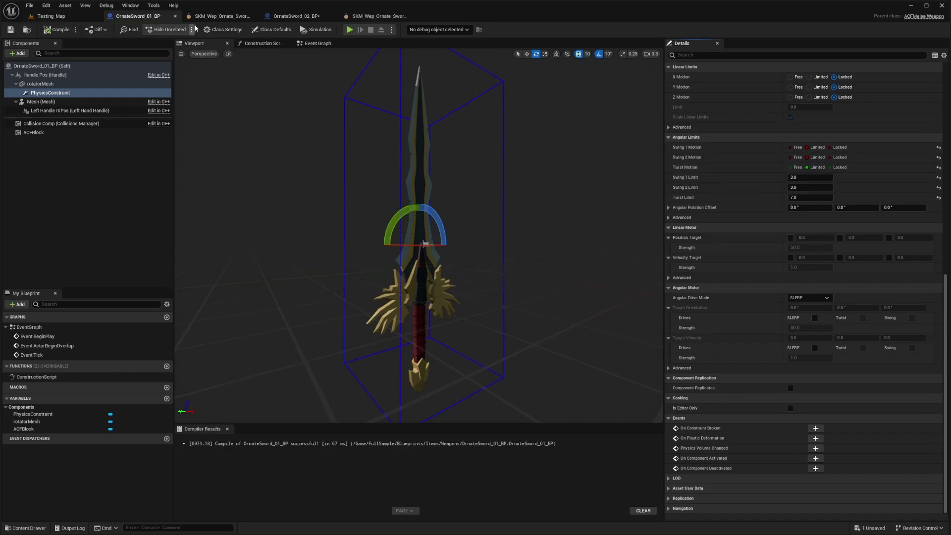
click(304, 17)
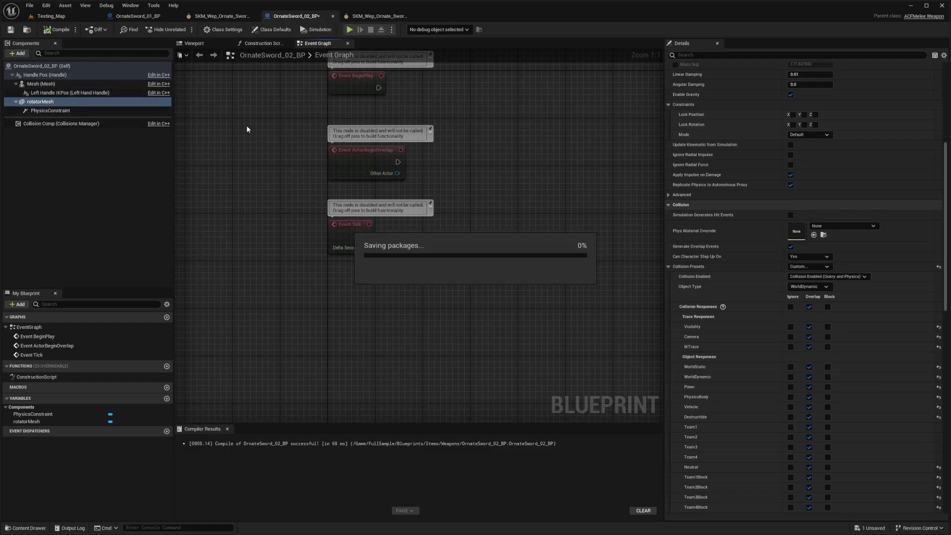
click(52, 17)
- Playtest Testing_Map in fullscreen, running past the campfire and Blacksmith to check the jiggle of both sheathed swords
click(183, 29)
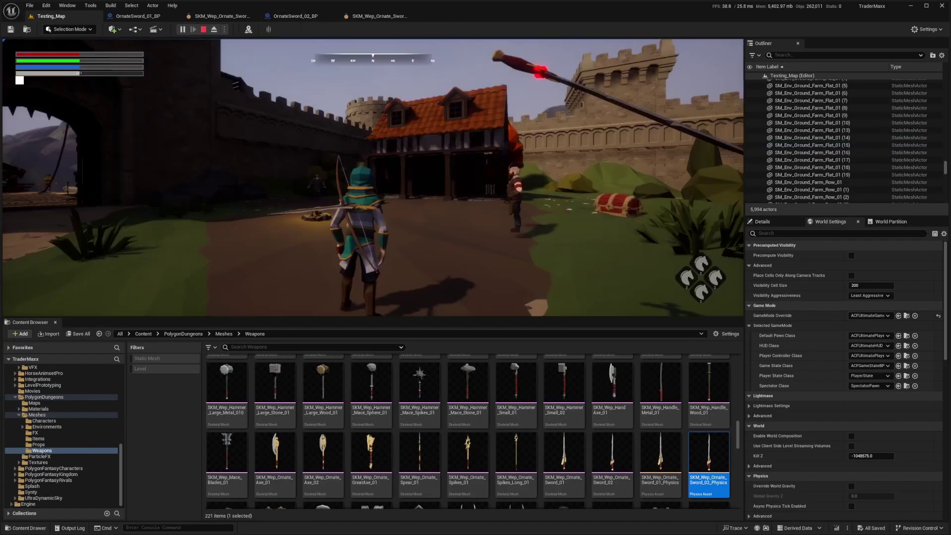
key(F11)
key(w)
key(a)
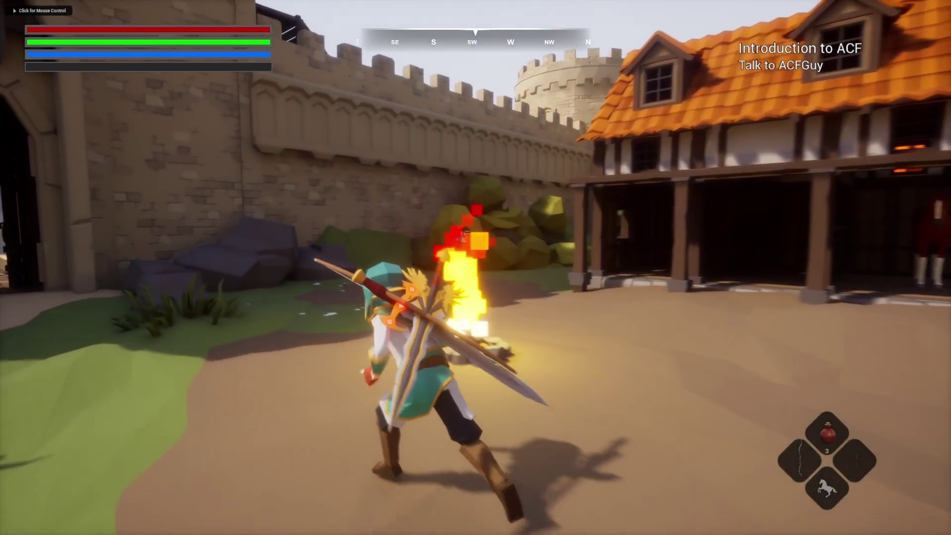
key(d)
key(d)
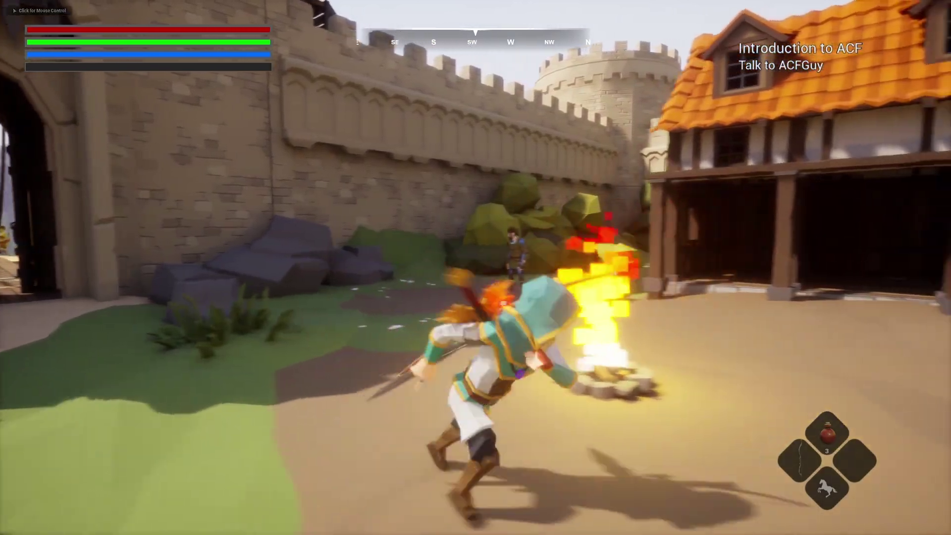
key(w)
key(a)
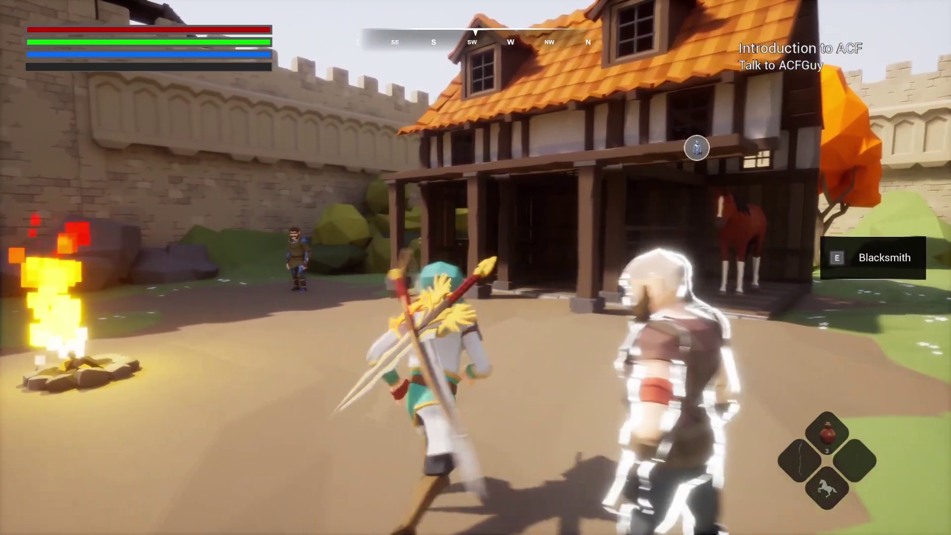
key(w)
key(a)
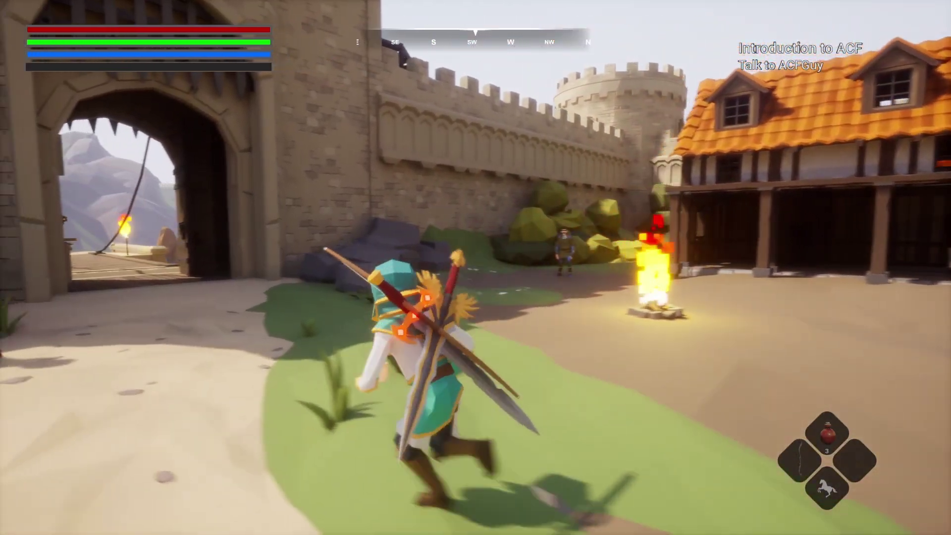
- Draw both swords, run through the castle gate to fight the enemies on the bridge, and stop playing
key(d)
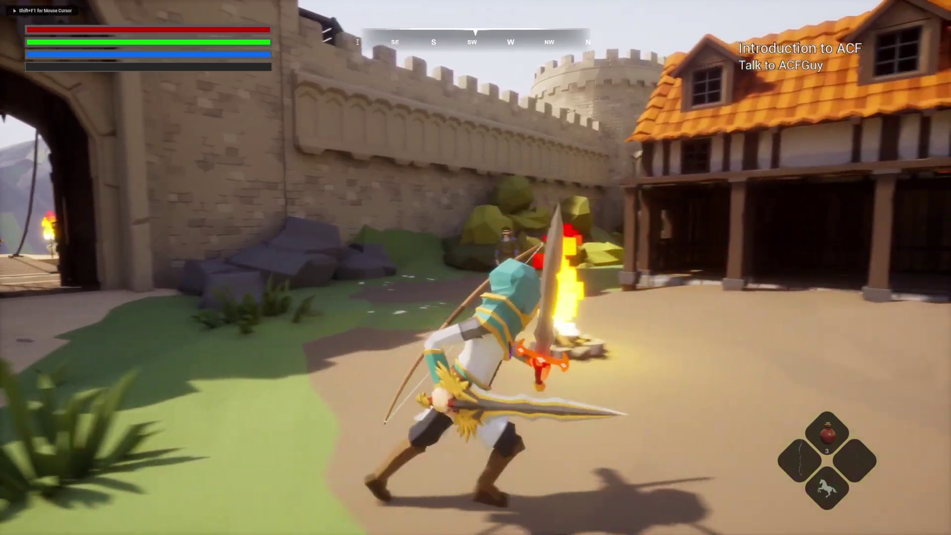
key(s)
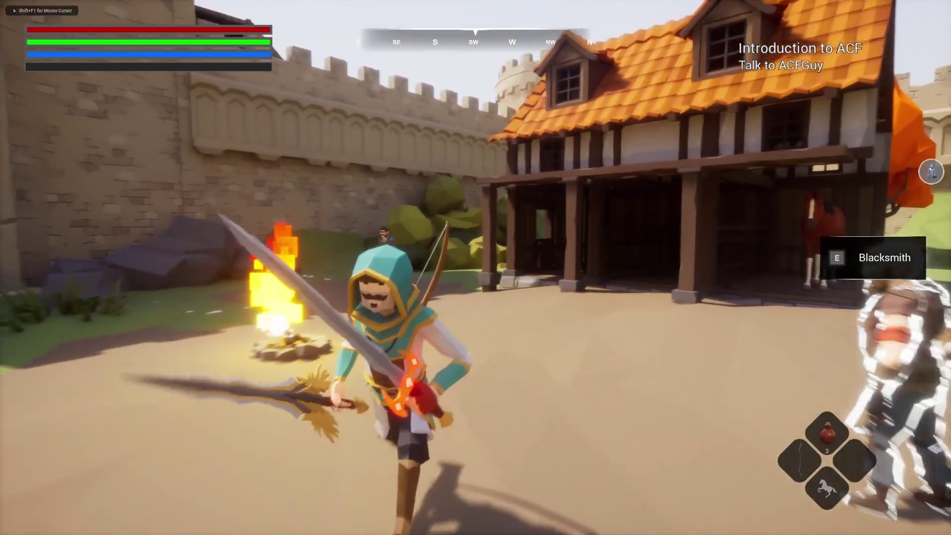
key(w)
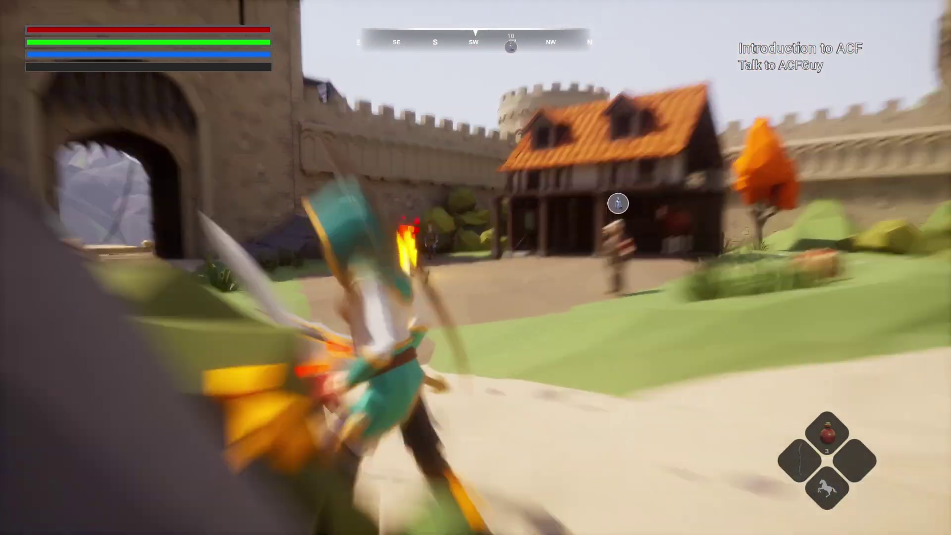
key(w)
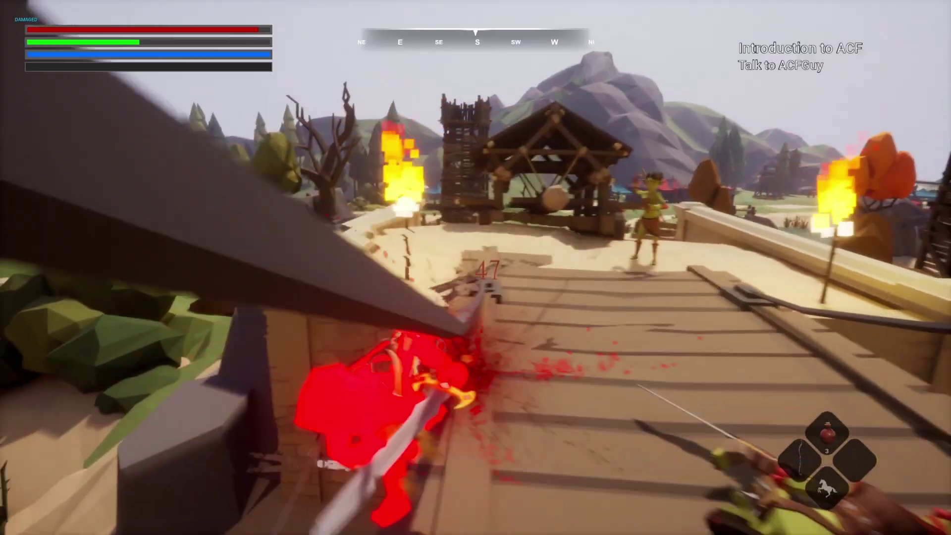
key(w)
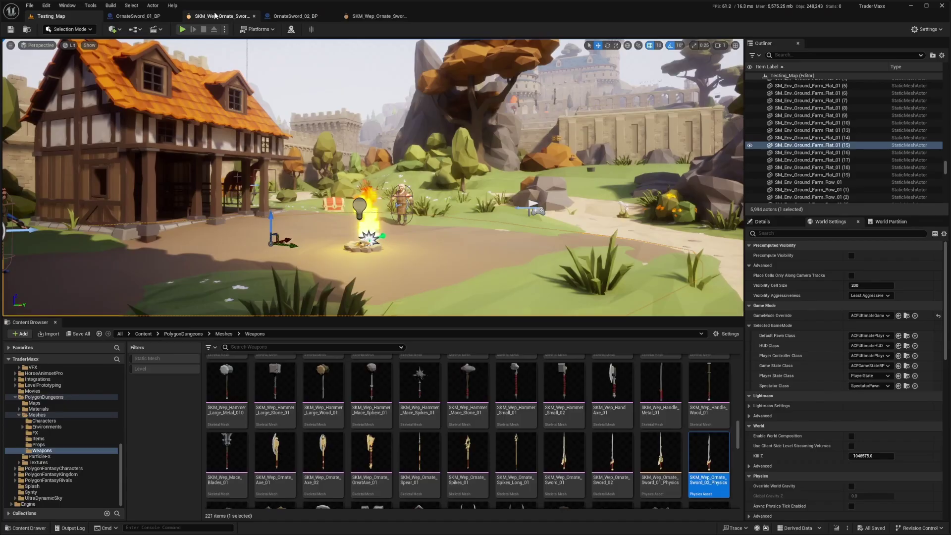
- Revisit OrnateSword_01_BP, start a new play session, and run and dodge near the stable to check the swords on the back
click(138, 16)
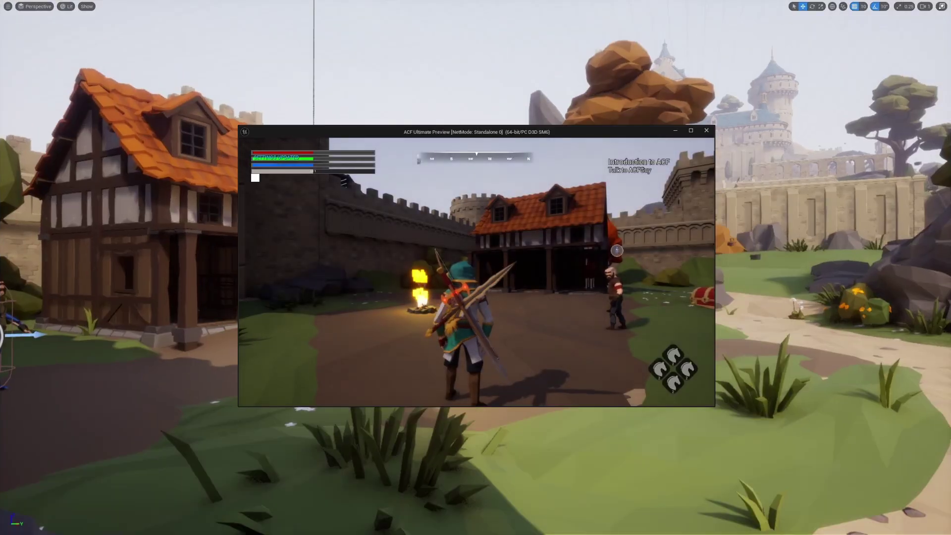
key(alt+p)
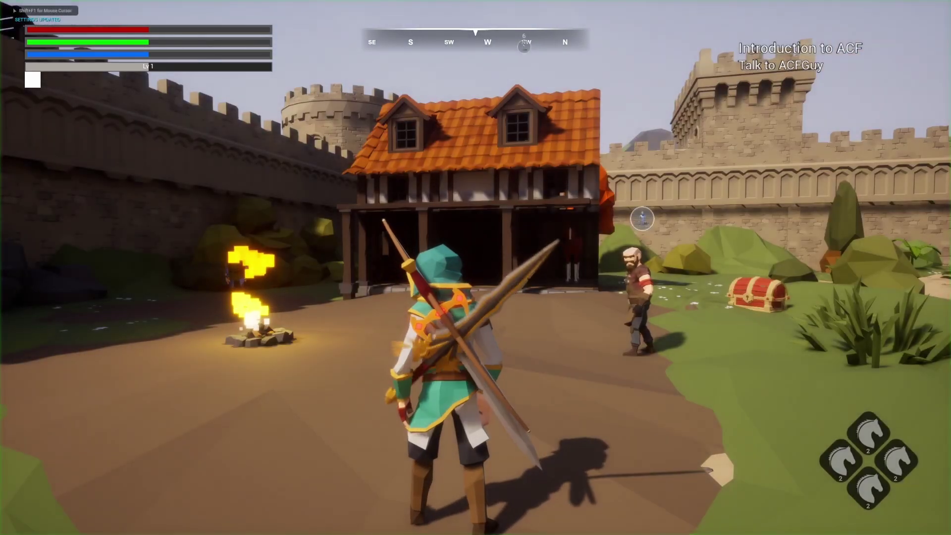
key(w)
key(s)
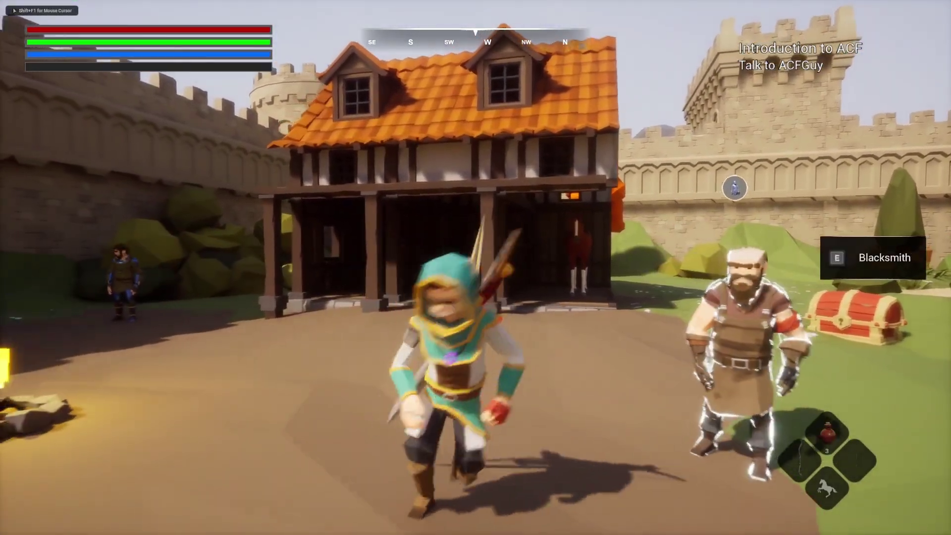
key(w)
key(space)
key(a)
key(w)
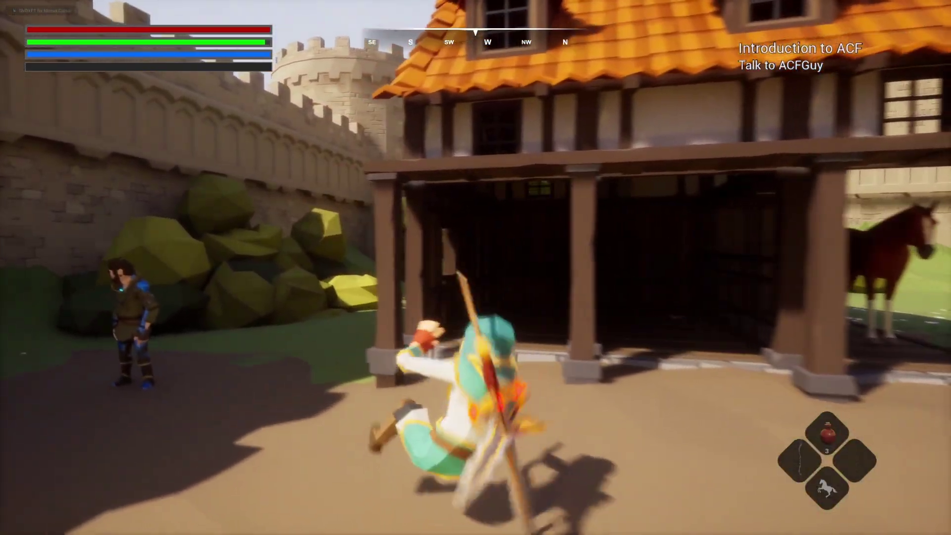
key(s)
key(w)
key(d)
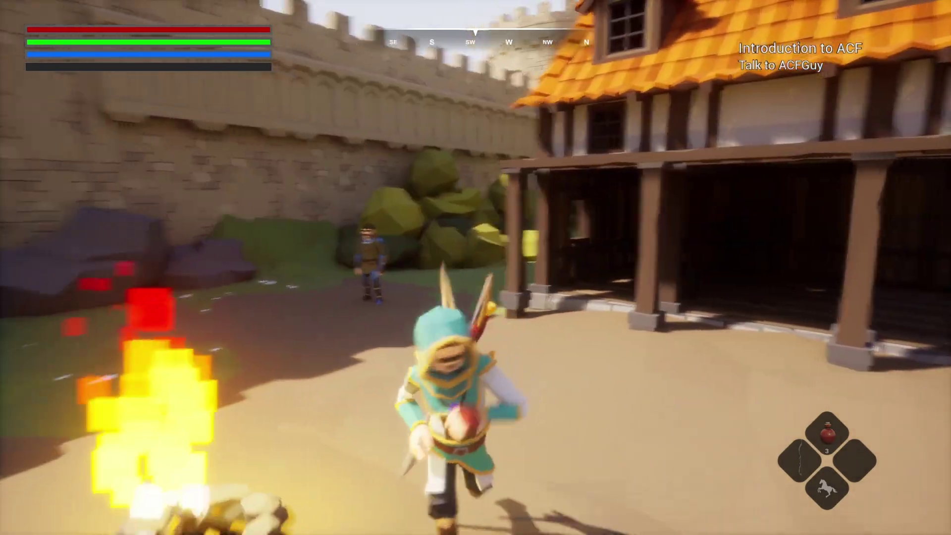
key(s)
key(w)
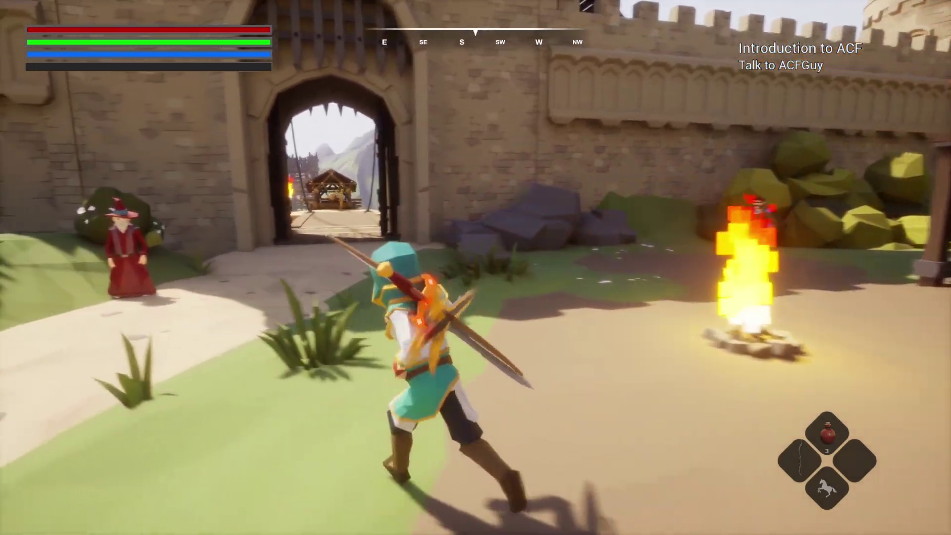
- Run between the castle gate and the campfire with abrupt direction changes to check the sheathed swords' swing
key(w)
key(a)
key(d)
key(w)
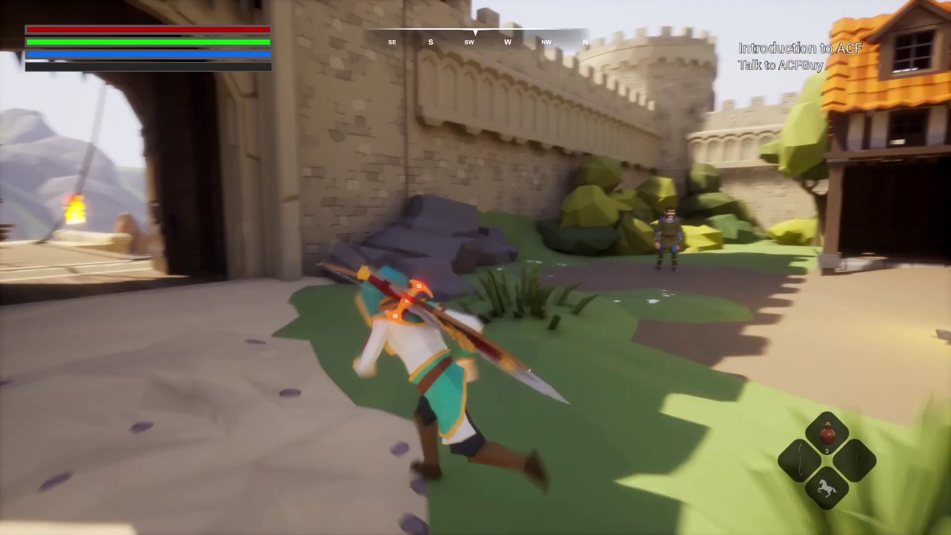
key(d)
key(w)
key(d)
key(s)
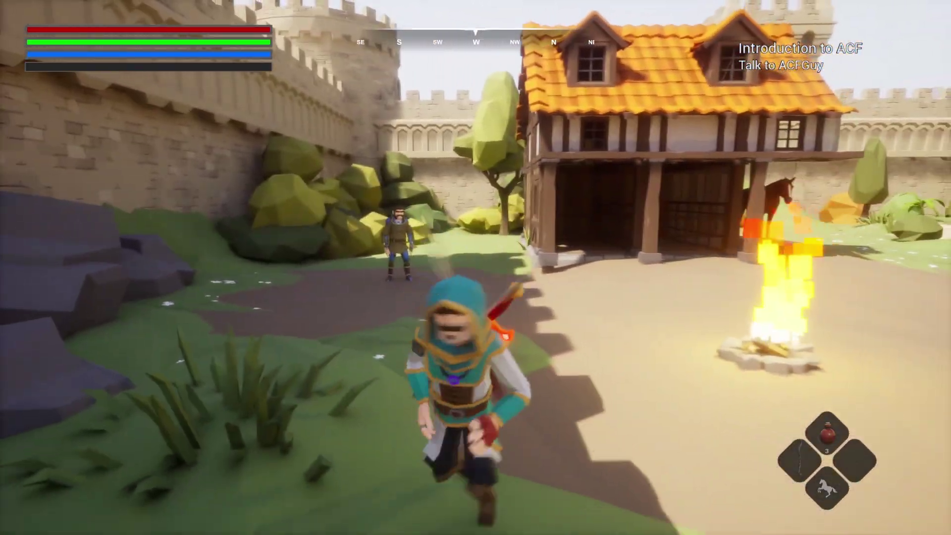
key(w)
key(d)
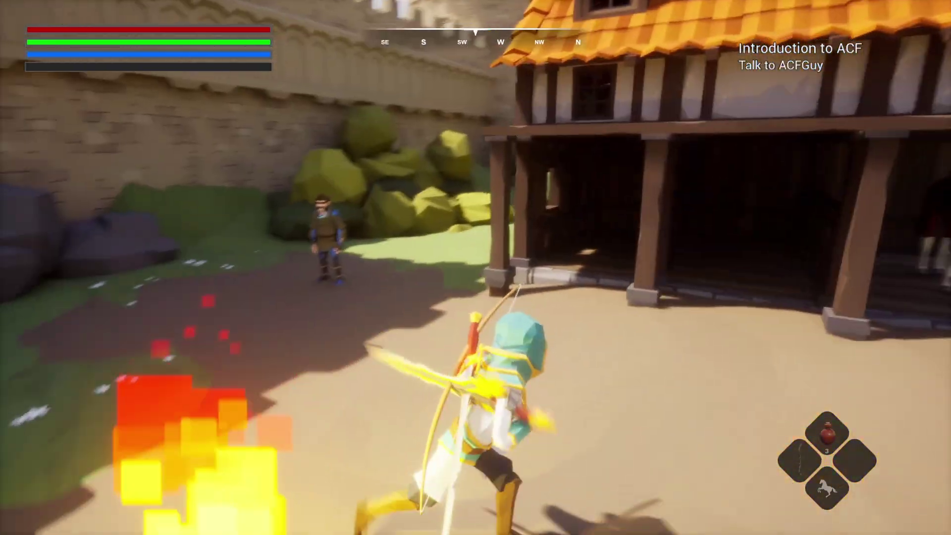
key(s)
key(d)
key(a)
key(s)
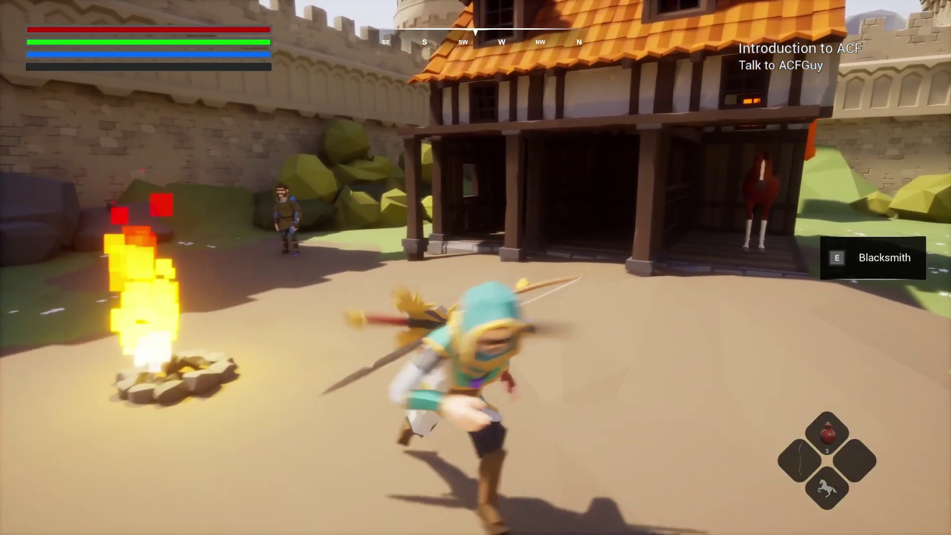